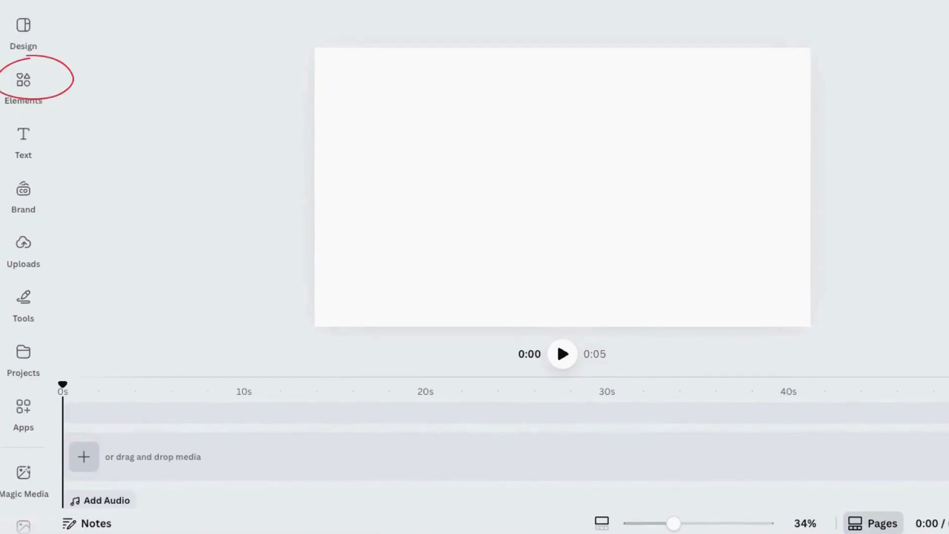
Search the Elements library for 'landscape' and show all landscape graphics.
{"action": "left_click", "coordinate": [24, 82]}
{"action": "left_click", "coordinate": [163, 35]}
{"action": "type", "text": "landscape"}
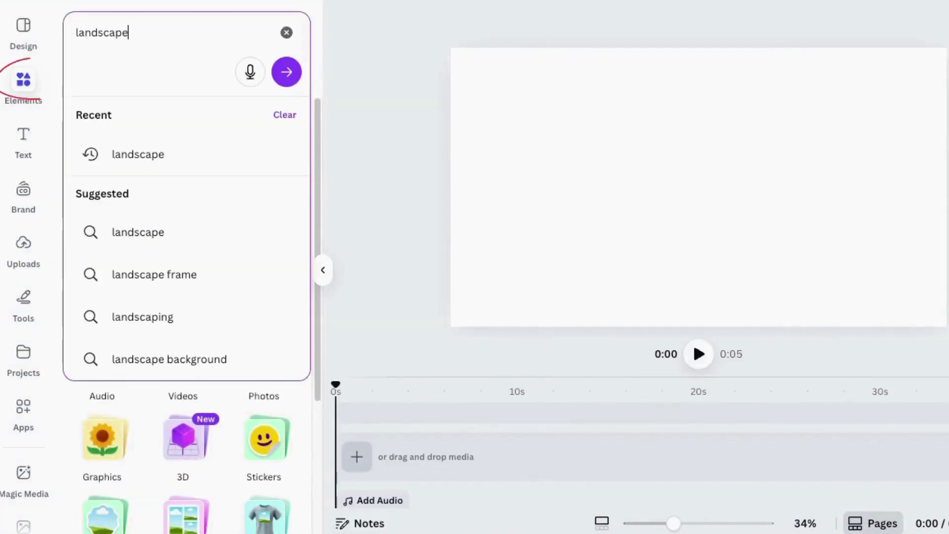
{"action": "key", "text": "Return"}
{"action": "left_click", "coordinate": [290, 210]}
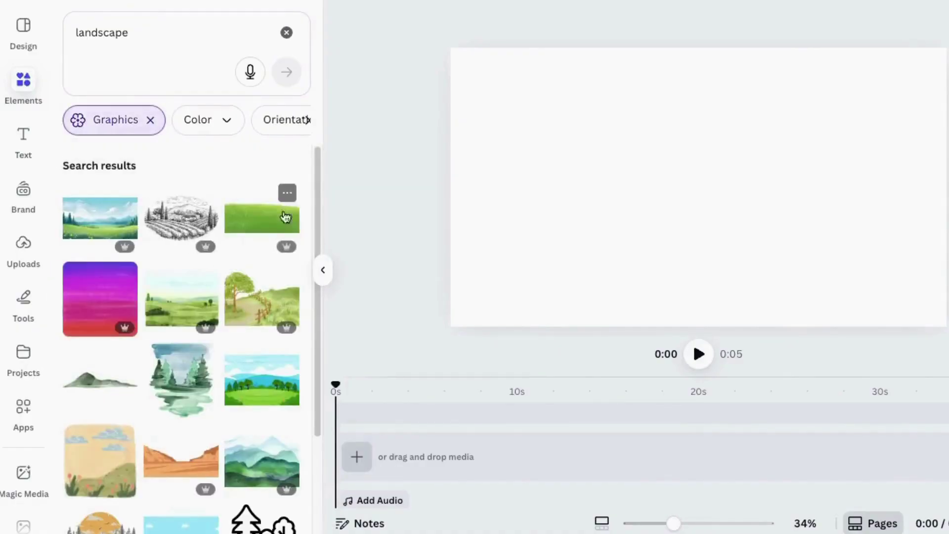
{"action": "scroll", "coordinate": [203, 429], "scroll_direction": "down", "scroll_amount": 3}
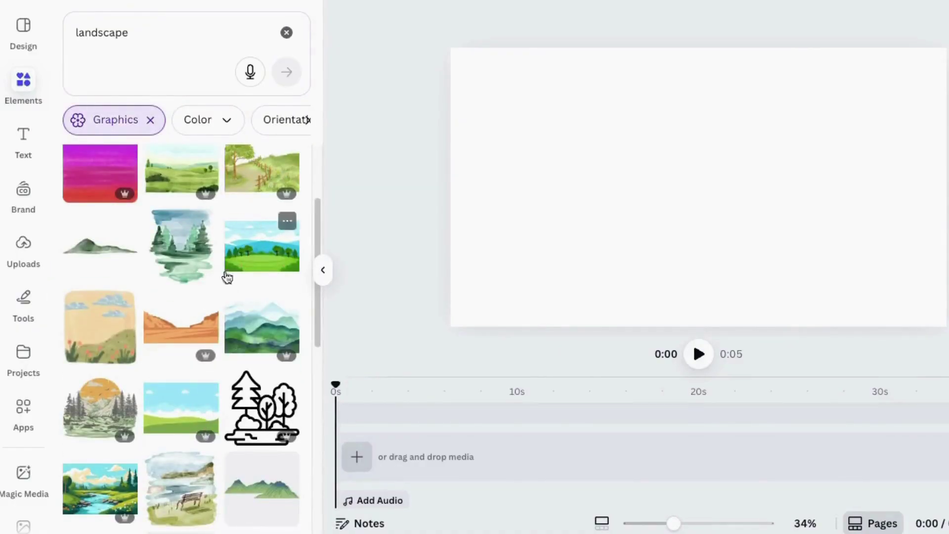
Make the cloudy green-hills landscape the first page's full background.
{"action": "left_click", "coordinate": [187, 403]}
{"action": "left_click_drag", "start_coordinate": [531, 76], "coordinate": [376, 15]}
{"action": "left_click_drag", "start_coordinate": [559, 132], "coordinate": [663, 165]}
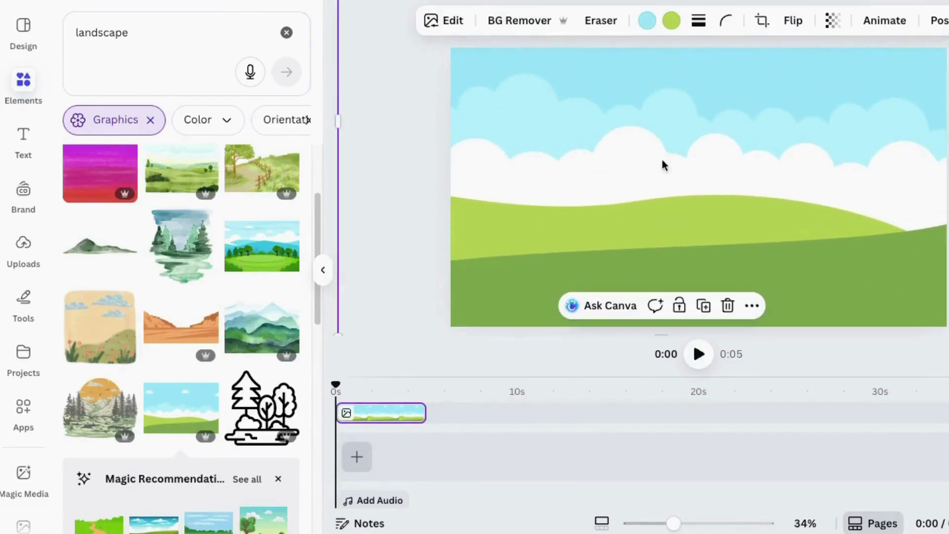
{"action": "left_click_drag", "start_coordinate": [377, 414], "coordinate": [423, 453]}
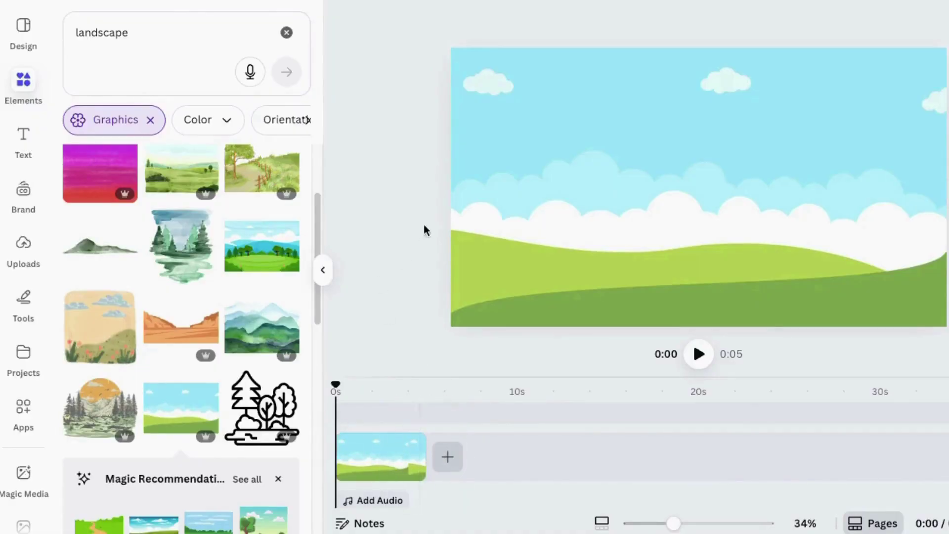
Add the grassy meadow landscape as page two, lengthening page one to about 8 seconds and the meadow by about 3 seconds.
{"action": "left_click", "coordinate": [446, 459]}
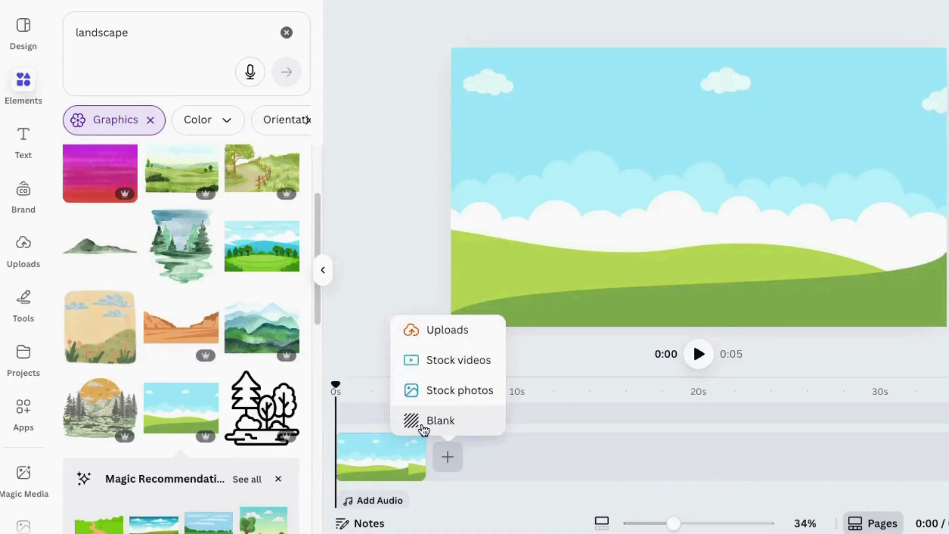
{"action": "left_click", "coordinate": [441, 421]}
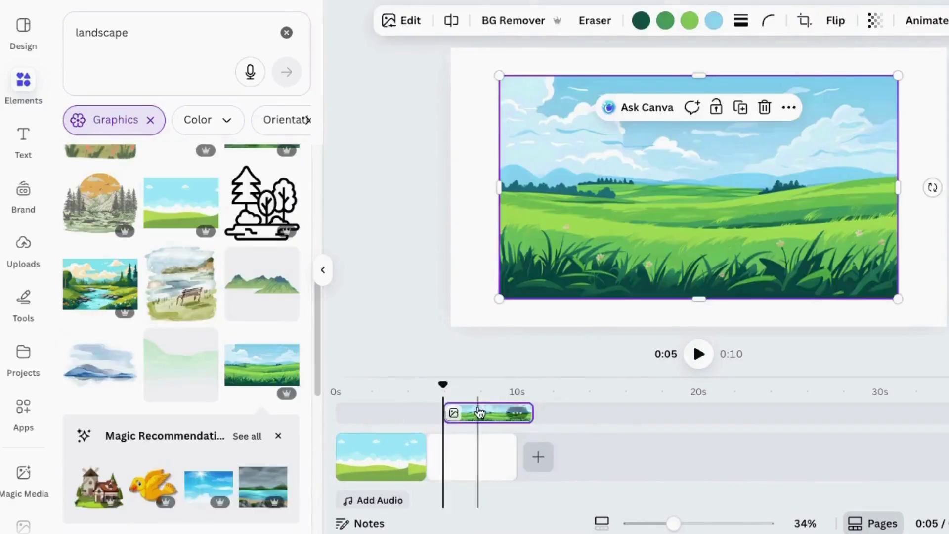
{"action": "left_click", "coordinate": [498, 474]}
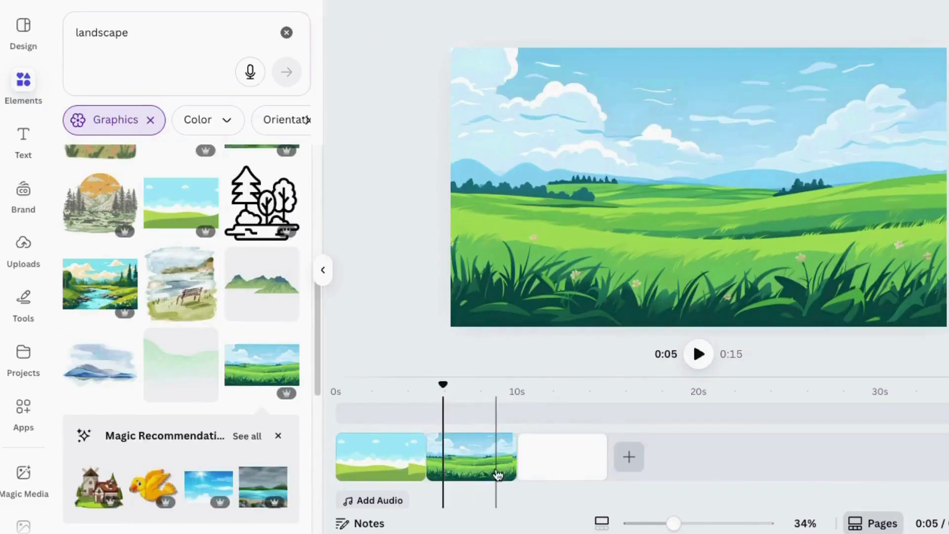
{"action": "left_click_drag", "start_coordinate": [415, 458], "coordinate": [479, 457]}
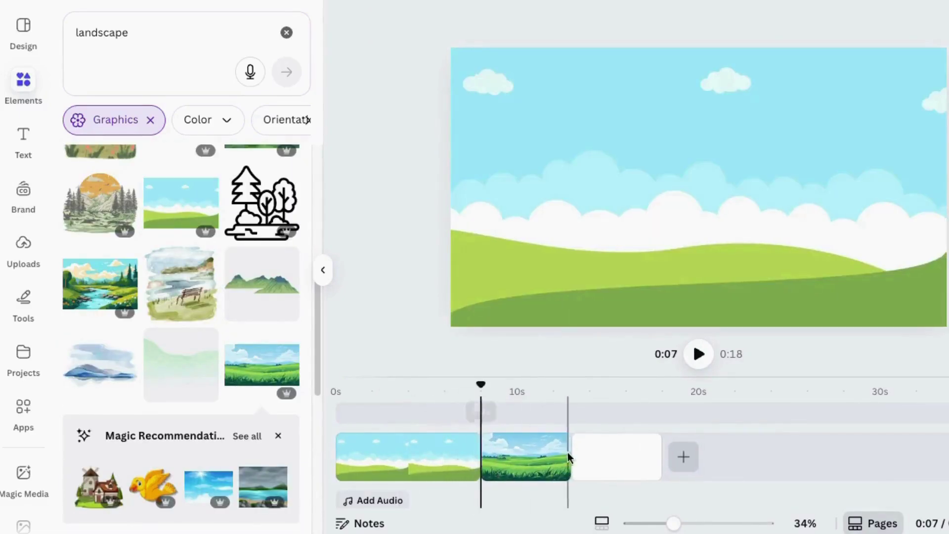
{"action": "left_click_drag", "start_coordinate": [562, 458], "coordinate": [628, 458]}
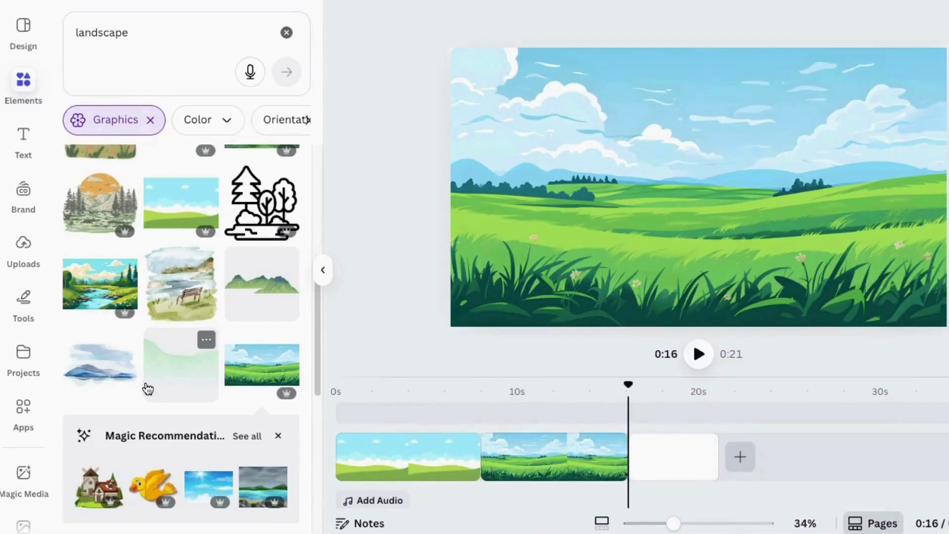
Add the tree landscape as a lengthened third page and delete the empty trailing page.
{"action": "scroll", "coordinate": [139, 356], "scroll_direction": "down", "scroll_amount": 5}
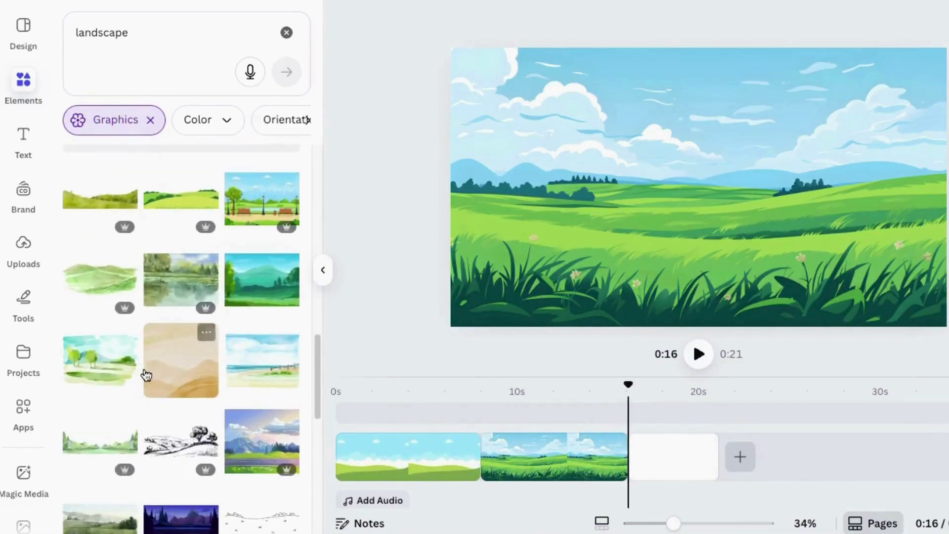
{"action": "scroll", "coordinate": [174, 449], "scroll_direction": "down", "scroll_amount": 5}
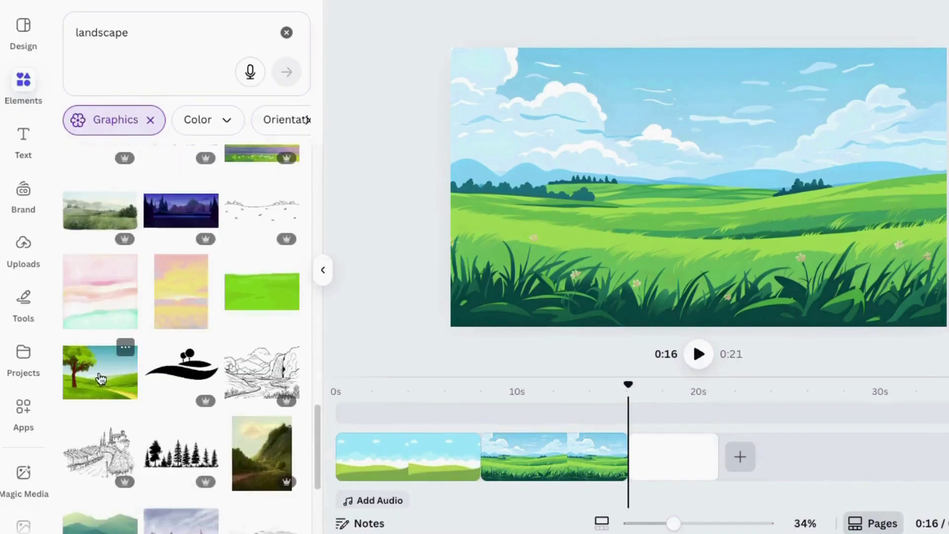
{"action": "left_click", "coordinate": [98, 381]}
{"action": "left_click", "coordinate": [764, 109]}
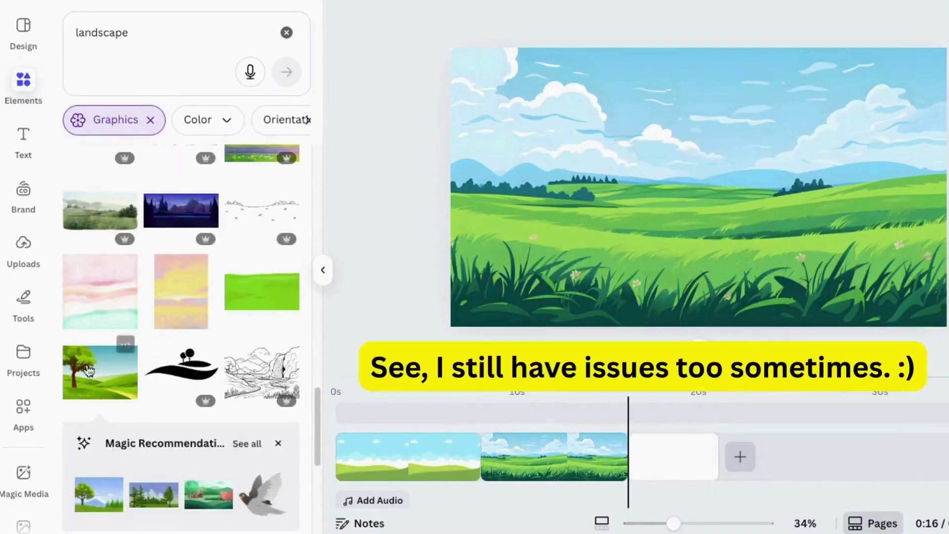
{"action": "left_click_drag", "start_coordinate": [99, 371], "coordinate": [638, 451]}
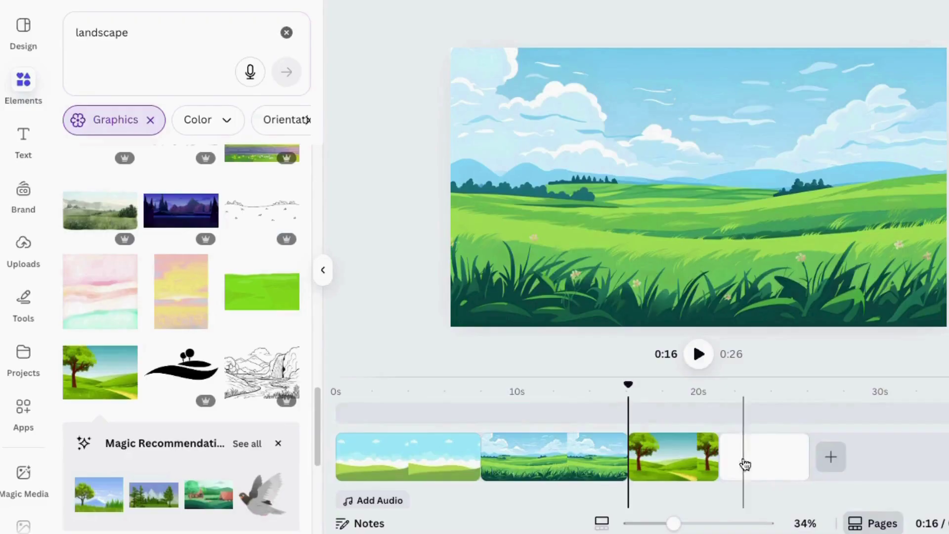
{"action": "left_click_drag", "start_coordinate": [717, 457], "coordinate": [781, 459]}
{"action": "right_click", "coordinate": [827, 468]}
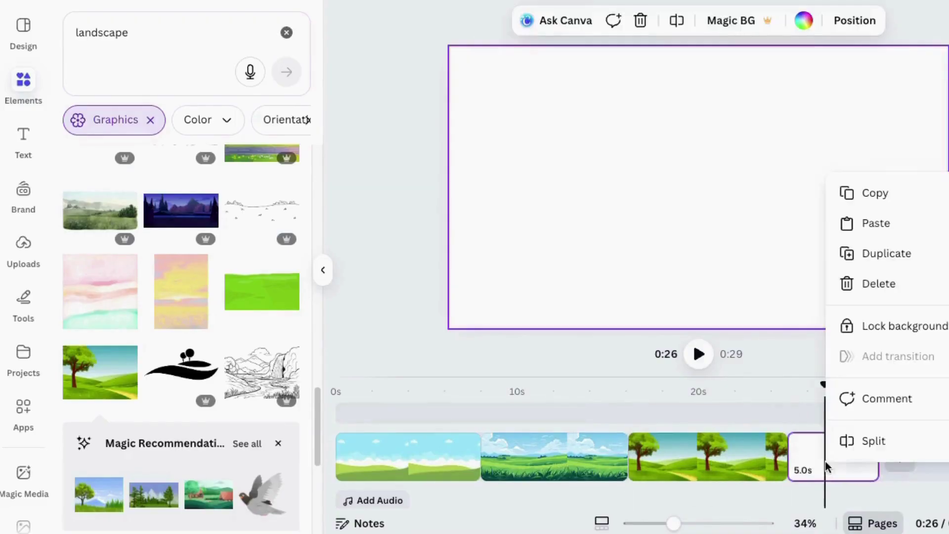
{"action": "left_click", "coordinate": [918, 282]}
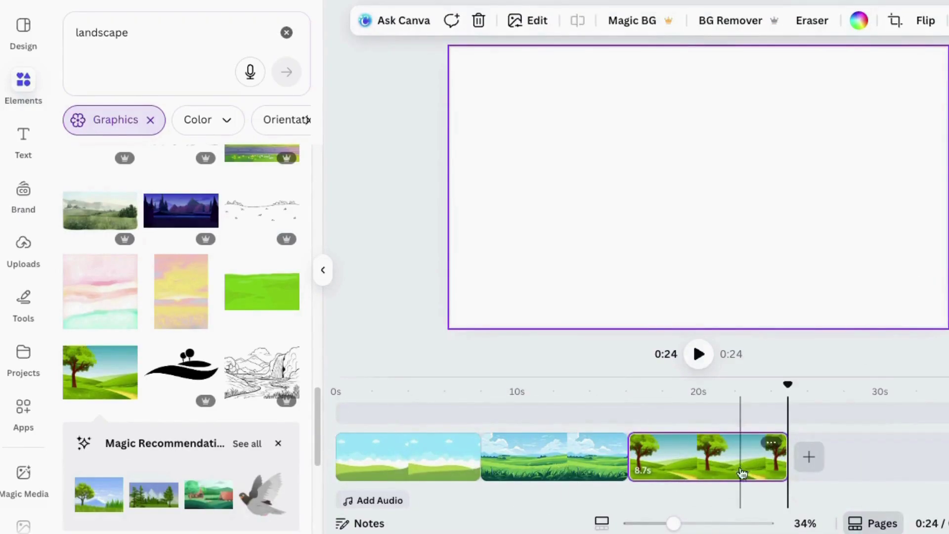
Search Elements for 'birds' and filter results to animated graphics only.
{"action": "left_click", "coordinate": [286, 33]}
{"action": "type", "text": "birds"}
{"action": "key", "text": "Return"}
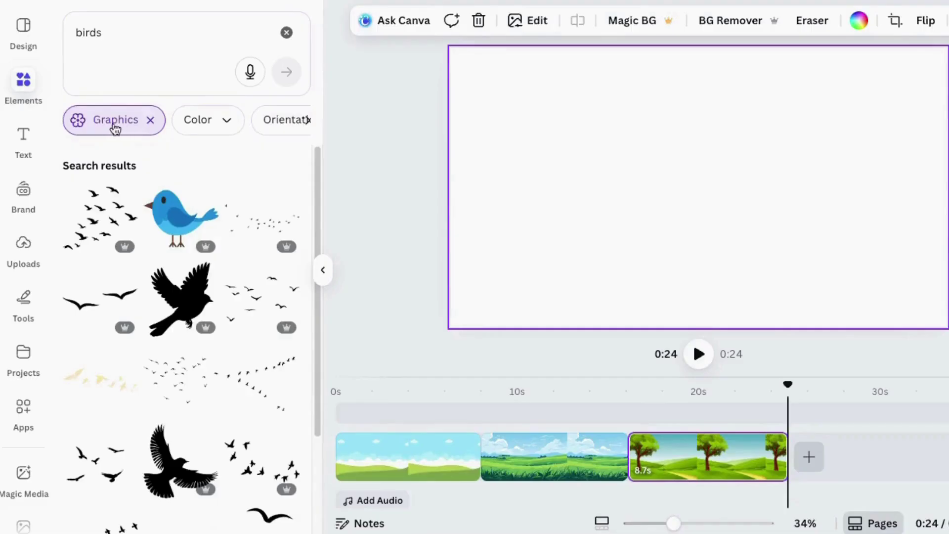
{"action": "left_click", "coordinate": [306, 126]}
{"action": "left_click", "coordinate": [252, 123]}
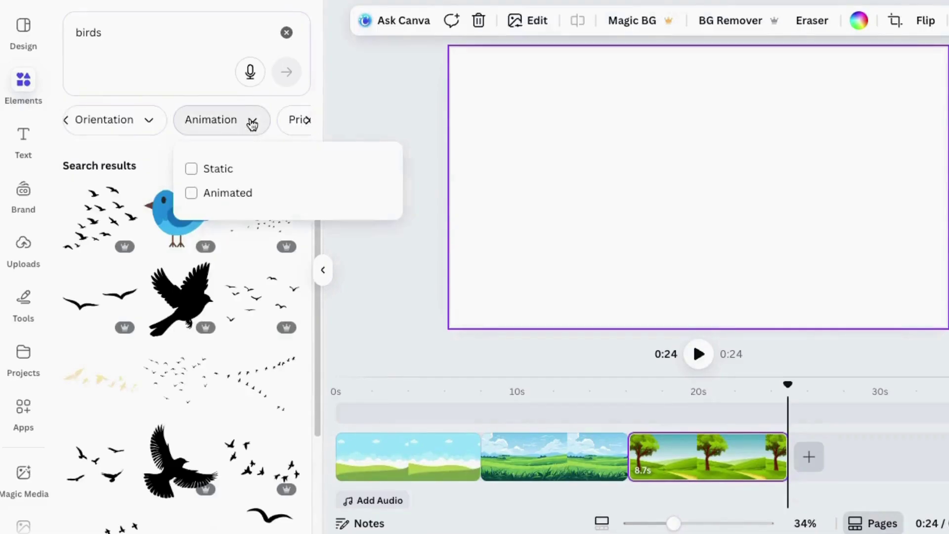
{"action": "left_click", "coordinate": [204, 193]}
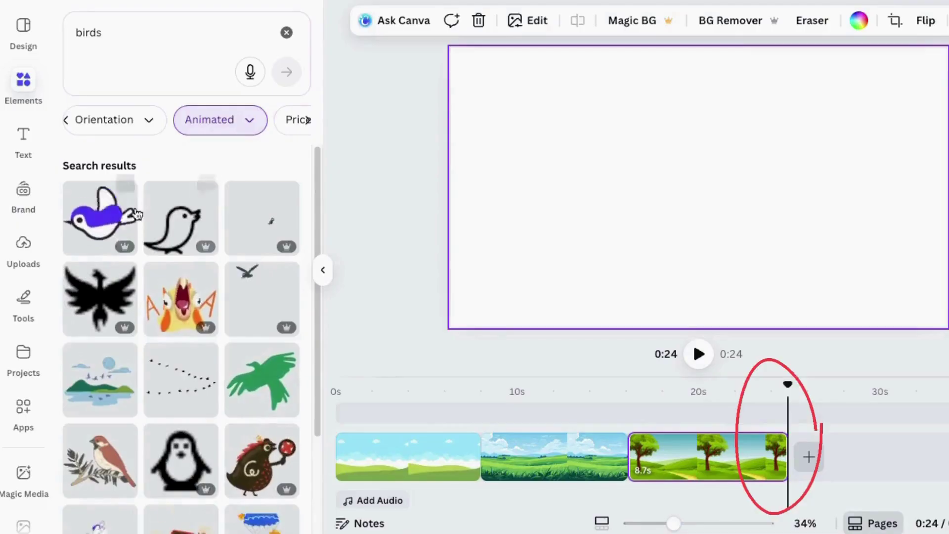
Add the flying-birds flock, shrink it, and start its clip at 0s.
{"action": "left_click", "coordinate": [215, 381]}
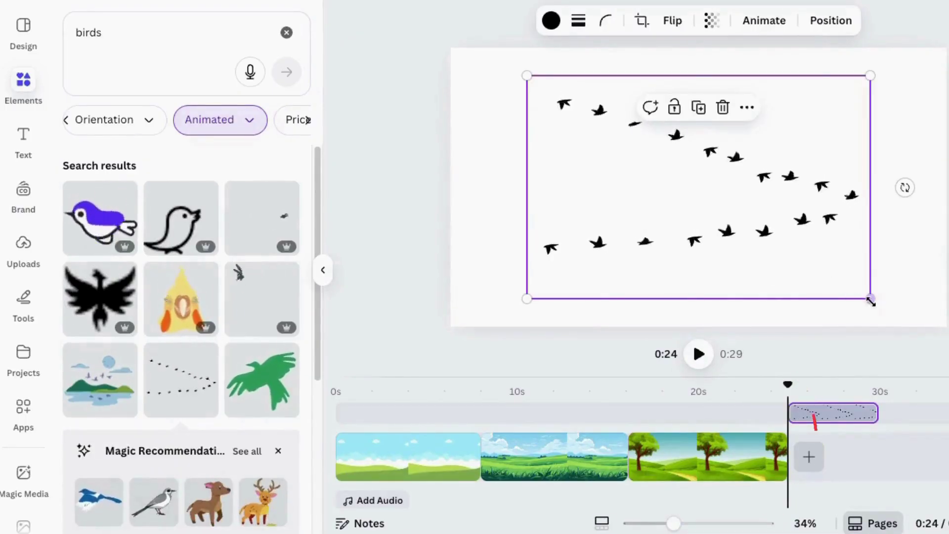
{"action": "left_click_drag", "start_coordinate": [871, 301], "coordinate": [647, 153]}
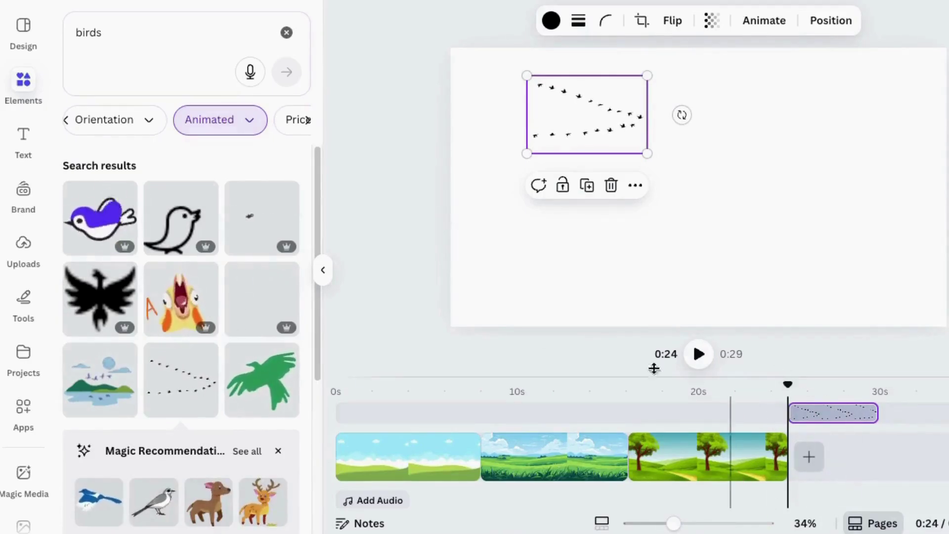
{"action": "left_click_drag", "start_coordinate": [817, 421], "coordinate": [372, 415]}
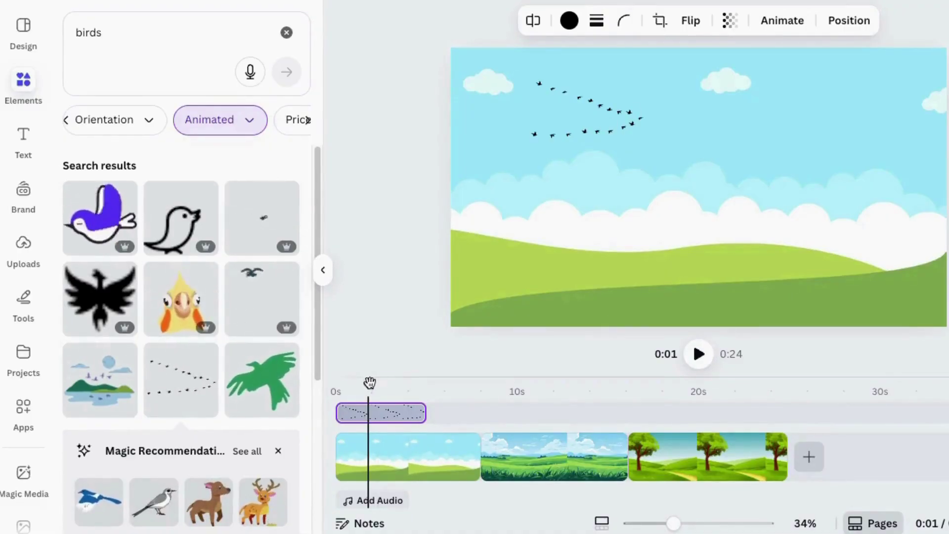
Preview the video from the start on the first landscape scene.
{"action": "left_click", "coordinate": [334, 385]}
{"action": "left_click", "coordinate": [698, 354]}
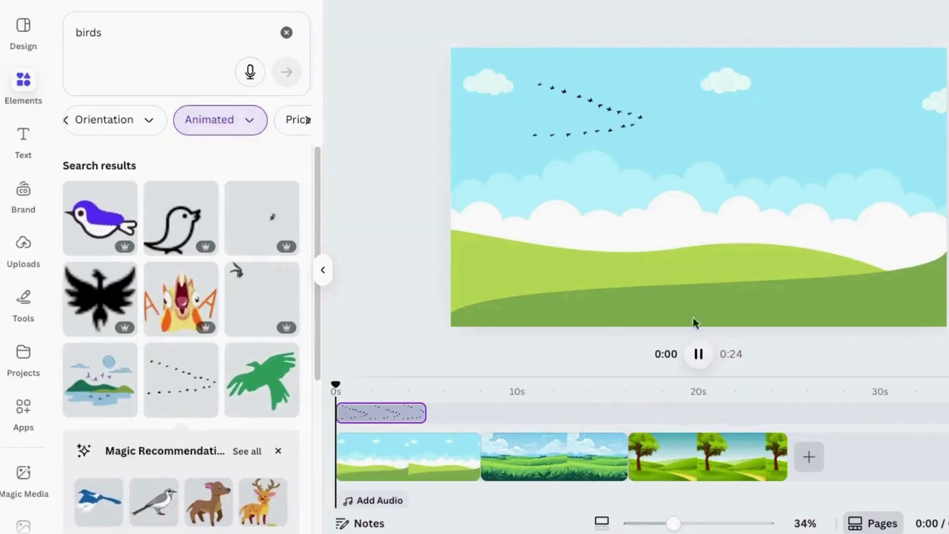
{"action": "left_click", "coordinate": [698, 354]}
{"action": "left_click", "coordinate": [699, 354]}
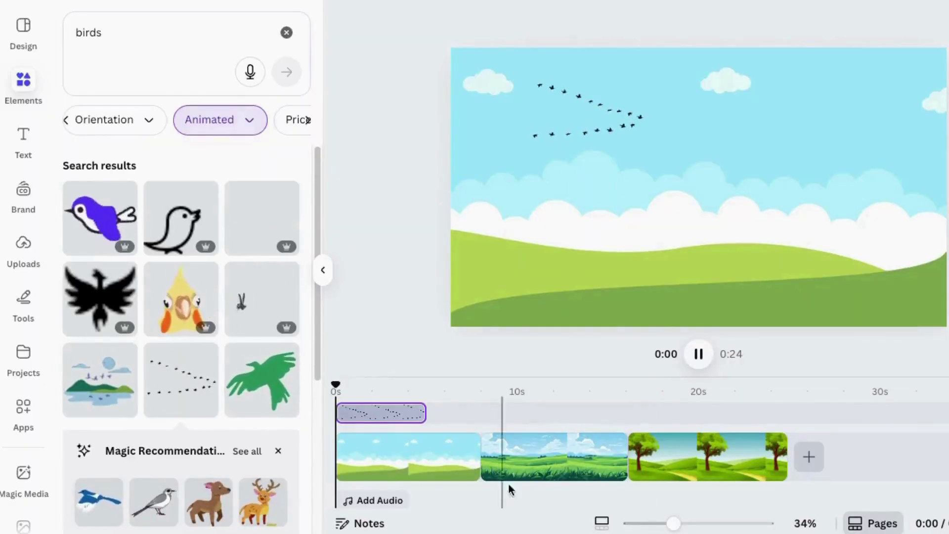
{"action": "left_click", "coordinate": [443, 456]}
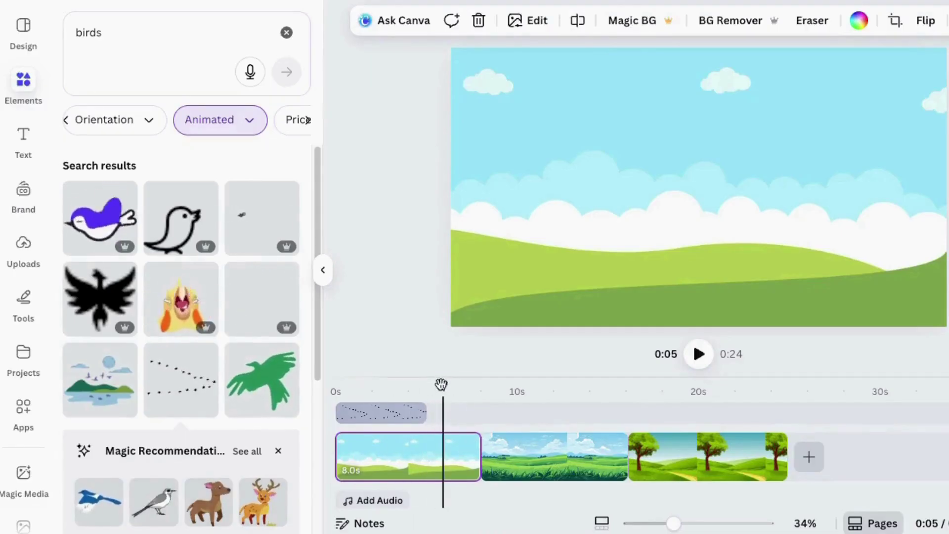
{"action": "left_click", "coordinate": [690, 364]}
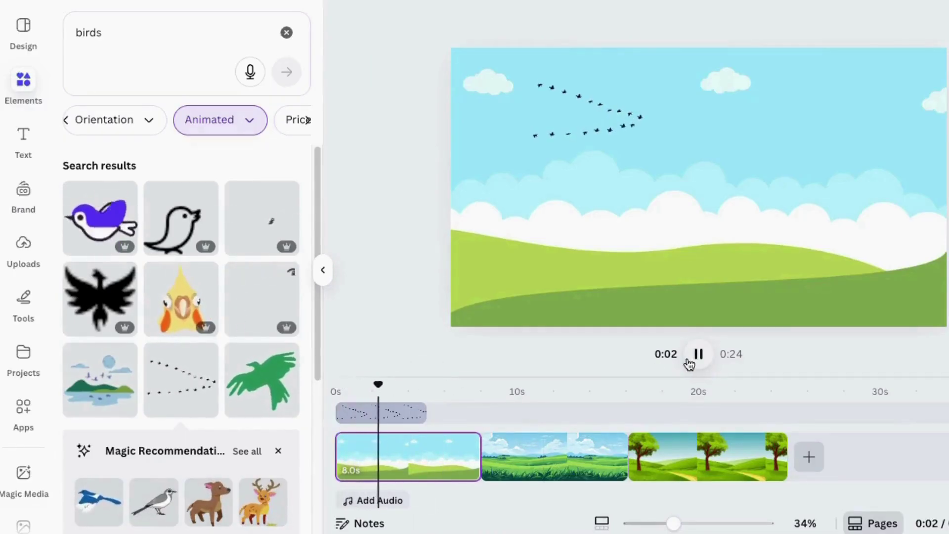
{"action": "left_click", "coordinate": [697, 354]}
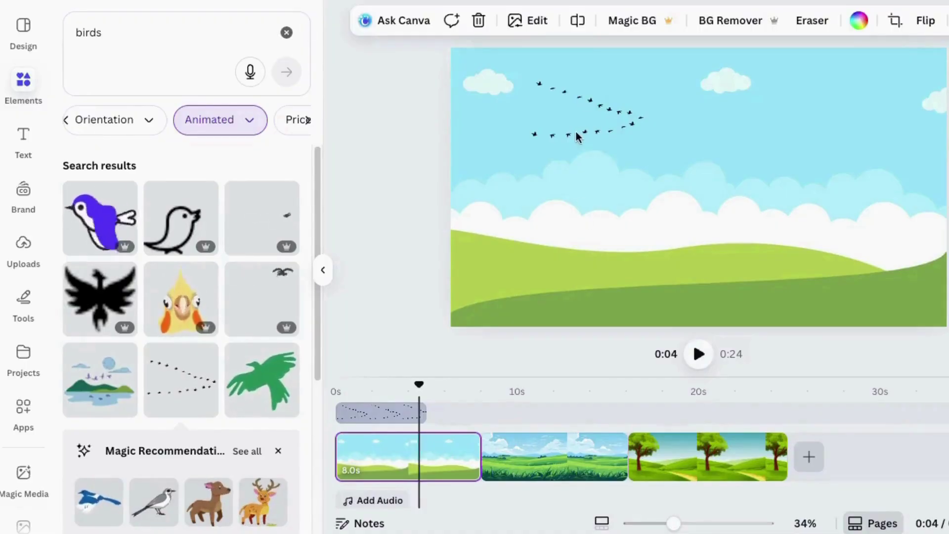
Extend the birds to last the whole first page and move them off the left edge.
{"action": "left_click", "coordinate": [421, 414]}
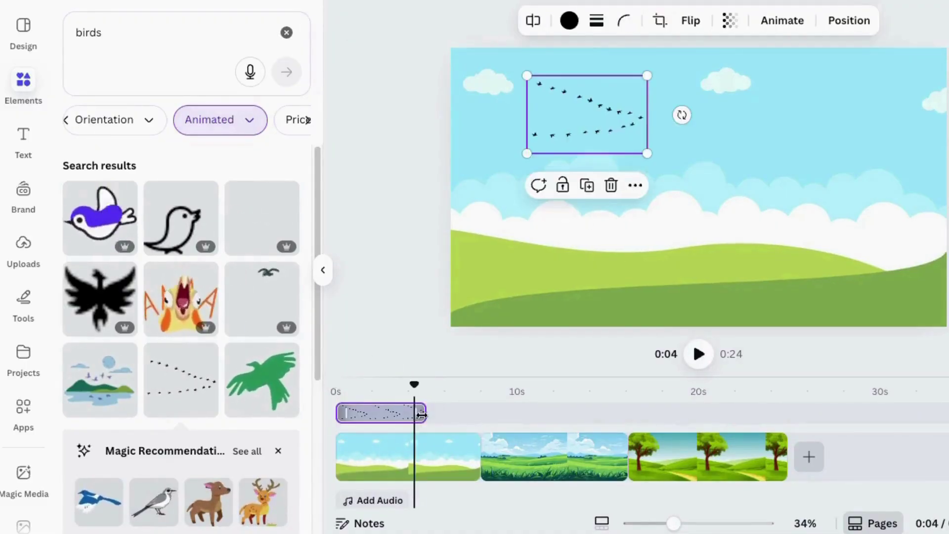
{"action": "left_click_drag", "start_coordinate": [422, 414], "coordinate": [479, 414]}
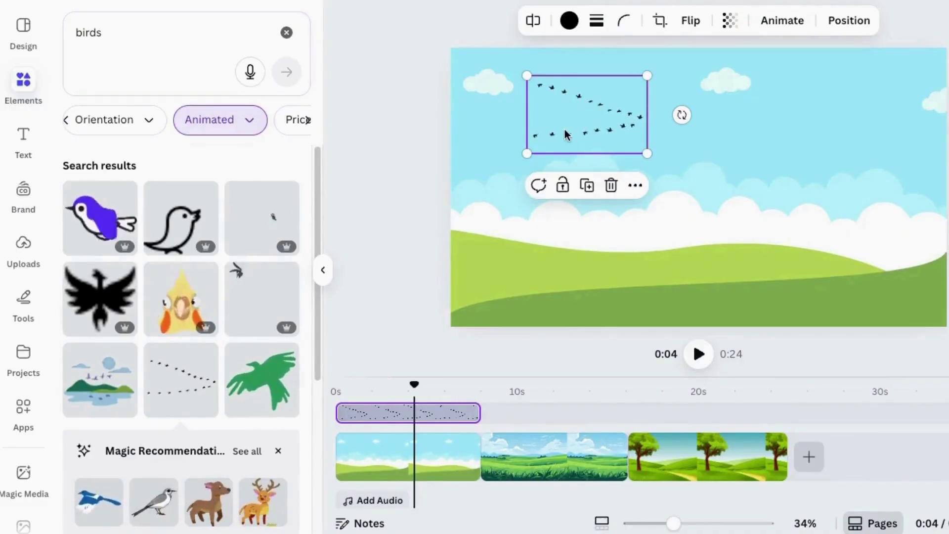
{"action": "left_click_drag", "start_coordinate": [629, 120], "coordinate": [463, 94]}
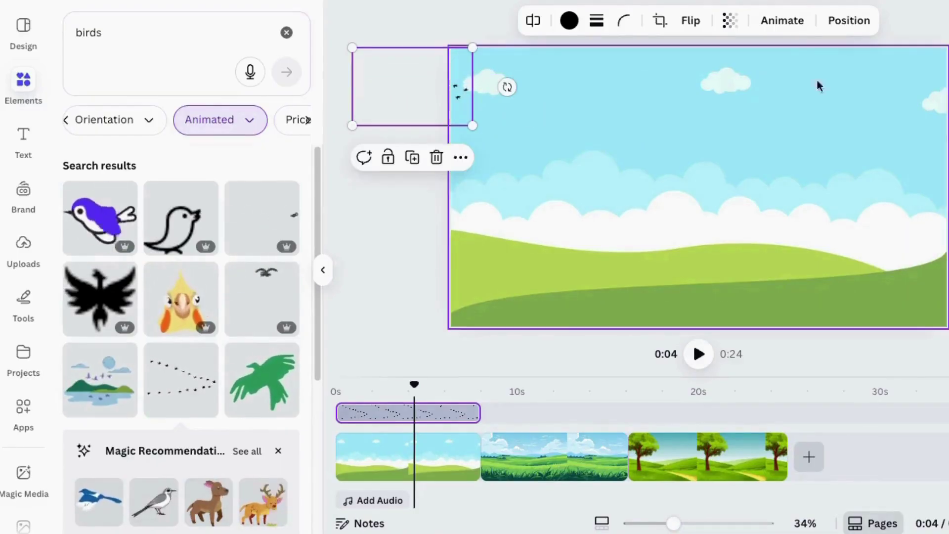
Give the birds a custom flight path right across the sky to the right edge, then preview it.
{"action": "left_click", "coordinate": [781, 24]}
{"action": "left_click", "coordinate": [102, 186]}
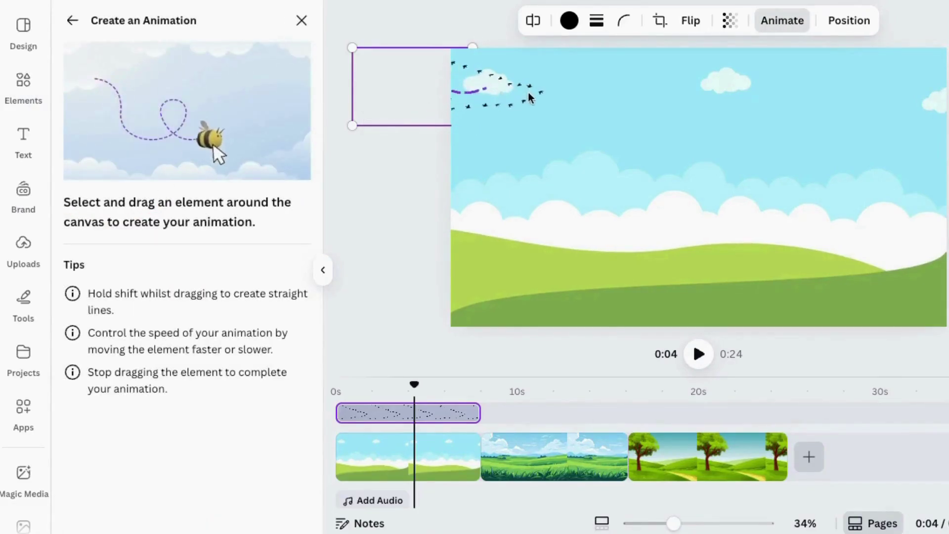
{"action": "left_click_drag", "start_coordinate": [586, 97], "coordinate": [704, 102]}
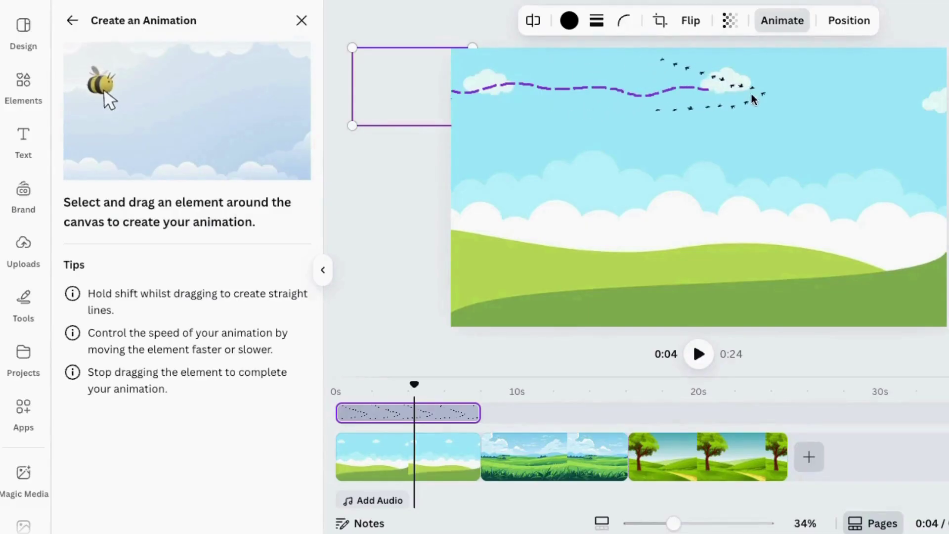
{"action": "left_click_drag", "start_coordinate": [930, 75], "coordinate": [944, 75]}
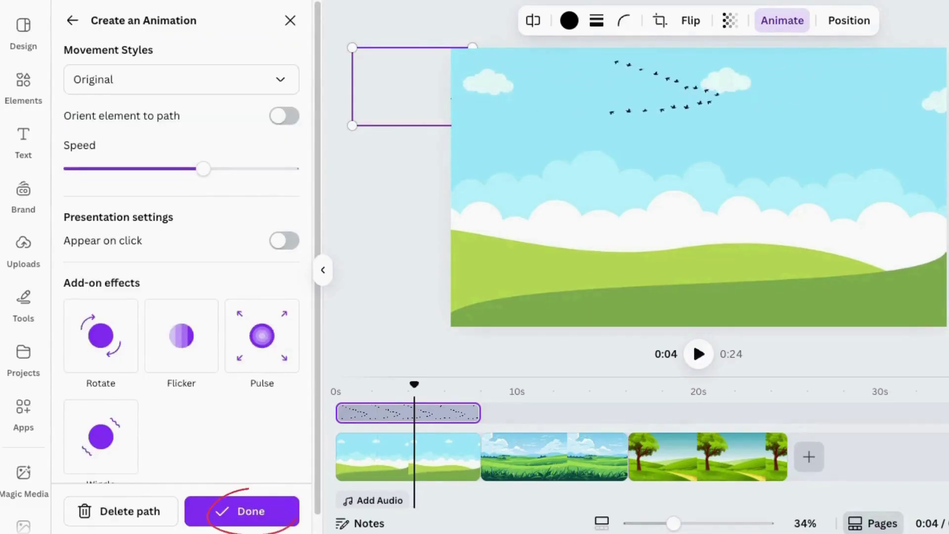
{"action": "left_click", "coordinate": [210, 511]}
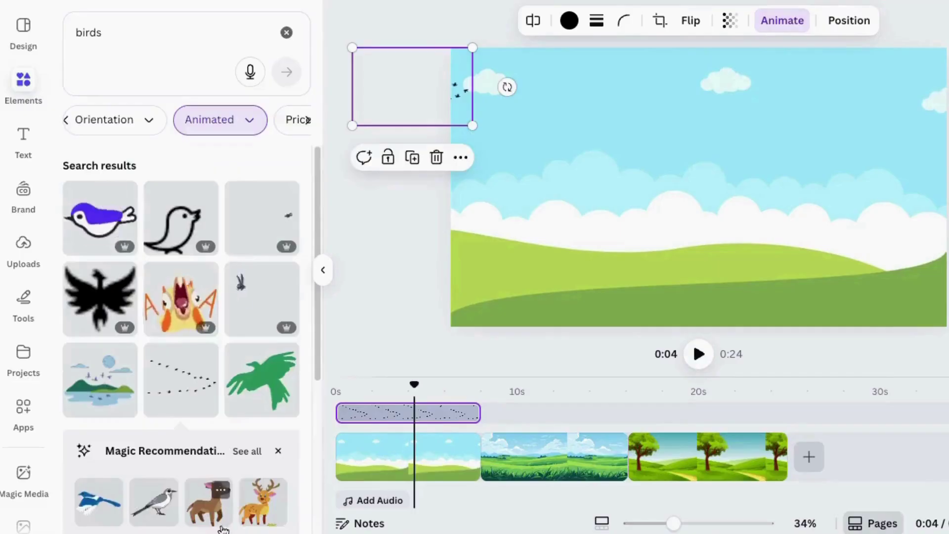
{"action": "left_click", "coordinate": [572, 428]}
{"action": "left_click", "coordinate": [698, 364]}
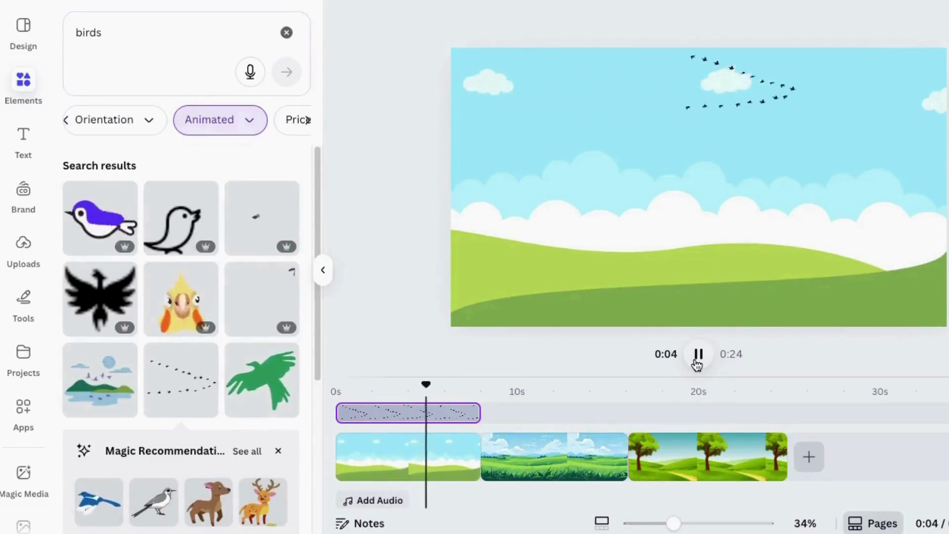
{"action": "left_click", "coordinate": [705, 360]}
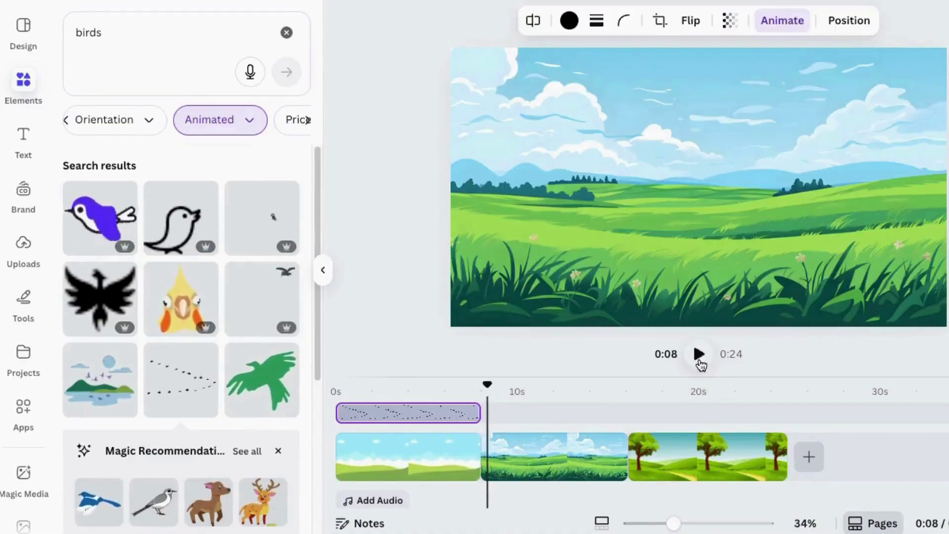
Duplicate the animated birds onto the second and third pages.
{"action": "right_click", "coordinate": [393, 82]}
{"action": "left_click", "coordinate": [434, 159]}
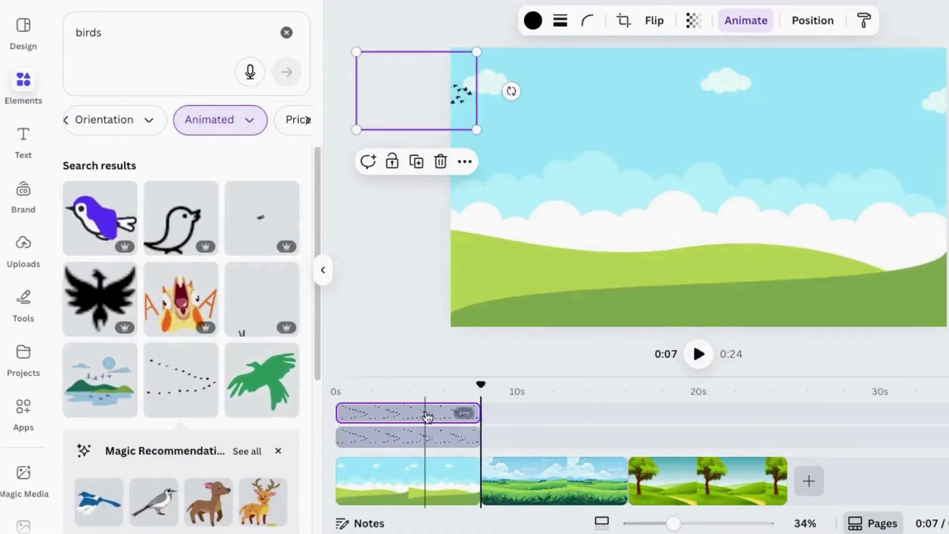
{"action": "left_click", "coordinate": [574, 435]}
{"action": "right_click", "coordinate": [537, 413]}
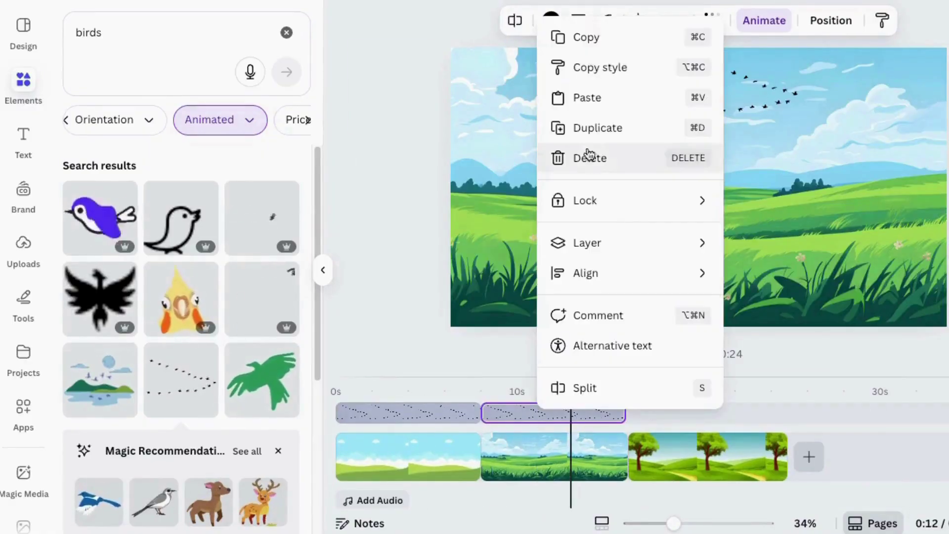
{"action": "left_click", "coordinate": [543, 415]}
{"action": "left_click_drag", "start_coordinate": [544, 415], "coordinate": [757, 430]}
Search Elements for 'walking' figures and filter for animated results.
{"action": "left_click", "coordinate": [758, 430]}
{"action": "left_click", "coordinate": [84, 30]}
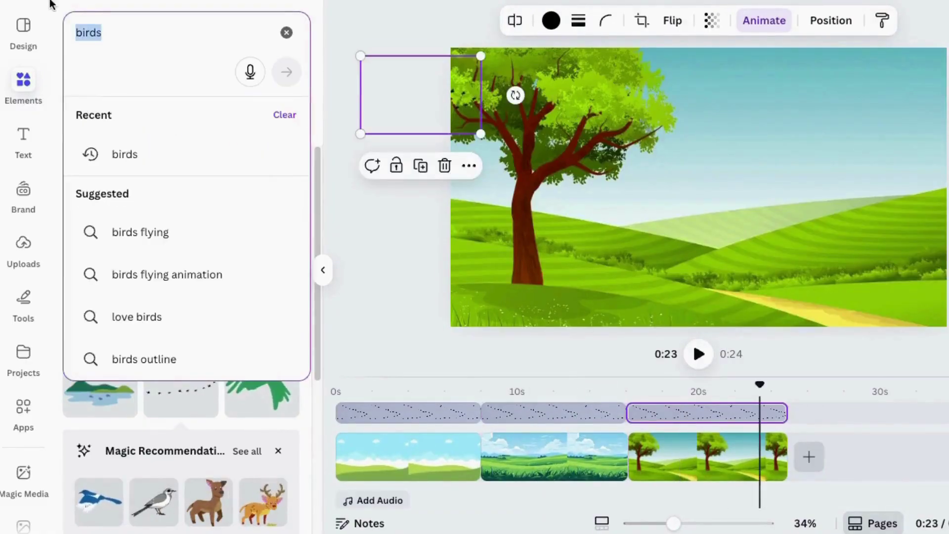
{"action": "type", "text": "walking"}
{"action": "key", "text": "Return"}
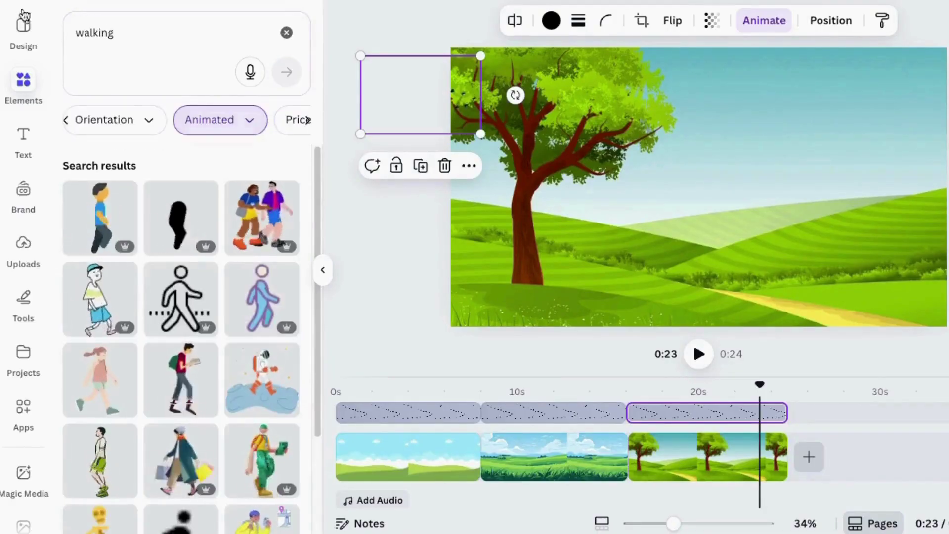
{"action": "left_click", "coordinate": [247, 127]}
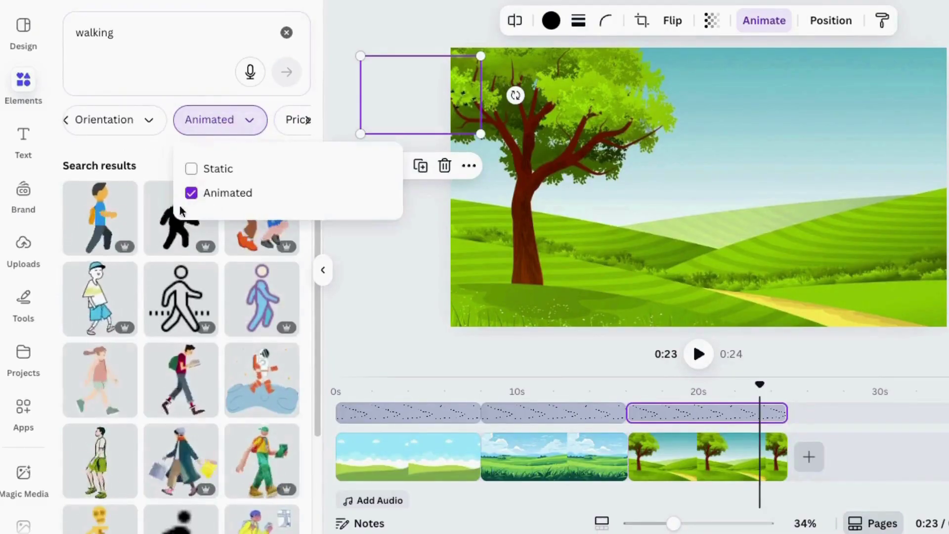
{"action": "left_click", "coordinate": [208, 122]}
{"action": "scroll", "coordinate": [188, 297], "scroll_direction": "down", "scroll_amount": 2}
{"action": "left_click_drag", "start_coordinate": [760, 385], "coordinate": [335, 385]}
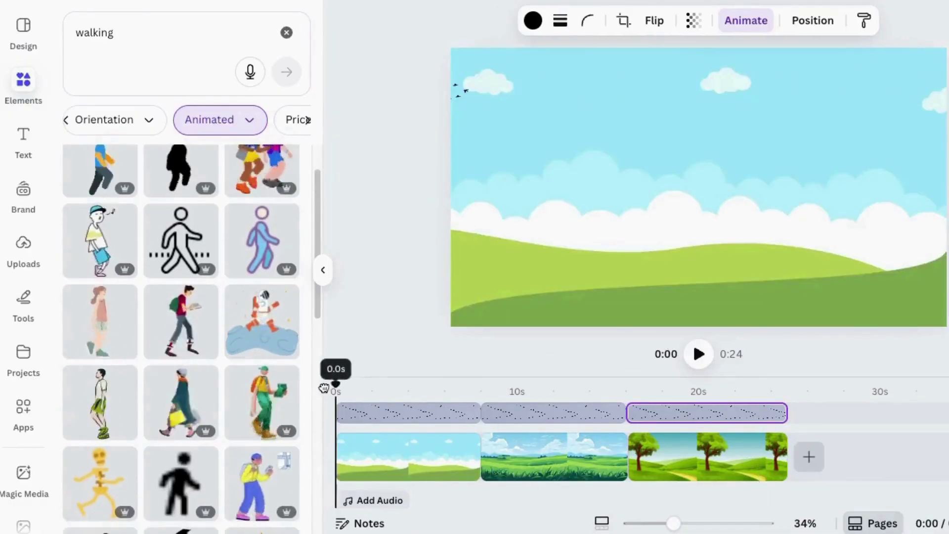
{"action": "scroll", "coordinate": [67, 330], "scroll_direction": "down", "scroll_amount": 1}
{"action": "scroll", "coordinate": [67, 330], "scroll_direction": "down", "scroll_amount": 1}
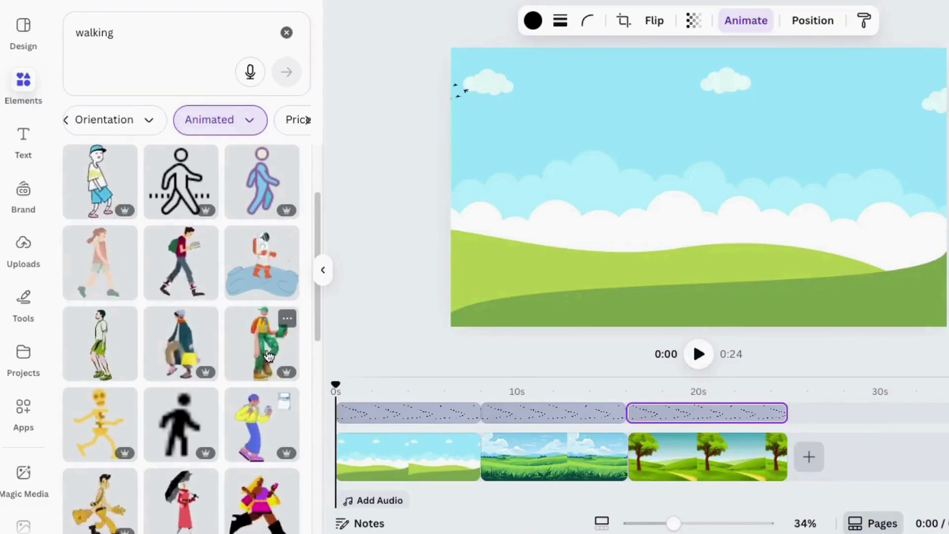
{"action": "left_click", "coordinate": [310, 121]}
{"action": "left_click", "coordinate": [291, 122]}
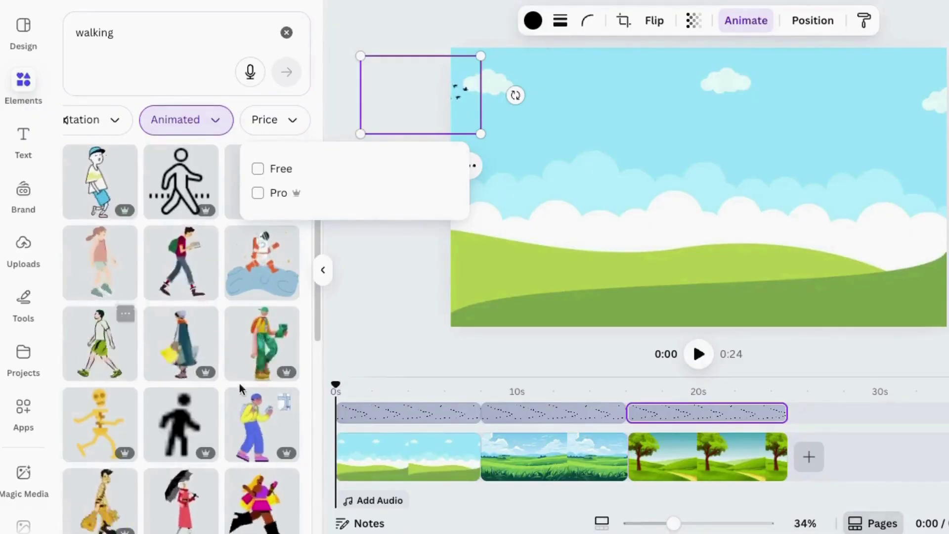
Add the green-shorts walking man, shrink him, and place him at the first page's left edge.
{"action": "left_click", "coordinate": [100, 344]}
{"action": "left_click_drag", "start_coordinate": [599, 76], "coordinate": [719, 210]}
{"action": "left_click", "coordinate": [692, 24]}
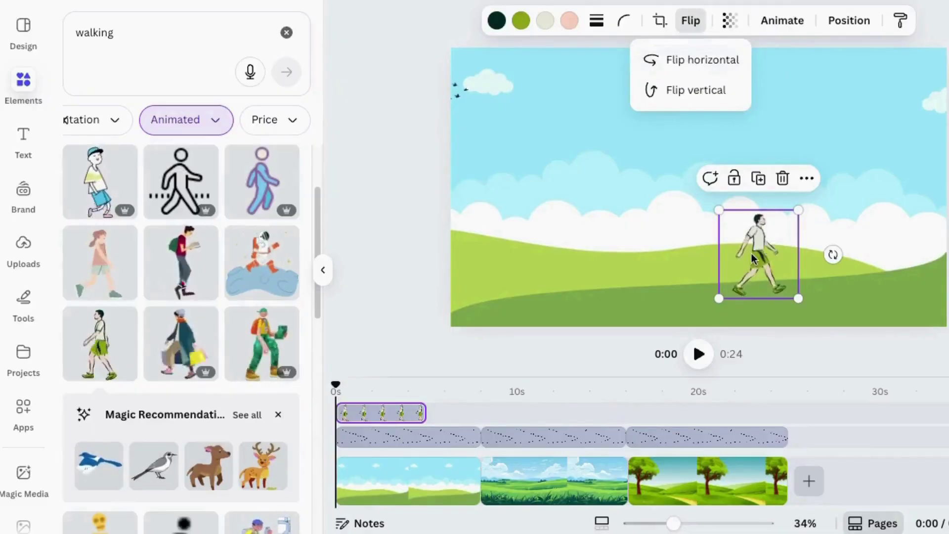
{"action": "left_click_drag", "start_coordinate": [755, 258], "coordinate": [475, 266]}
{"action": "left_click_drag", "start_coordinate": [518, 218], "coordinate": [494, 244]}
{"action": "left_click_drag", "start_coordinate": [472, 278], "coordinate": [447, 281]}
Draw a custom motion path walking the man right across the hills.
{"action": "left_click", "coordinate": [786, 22]}
{"action": "left_click", "coordinate": [149, 214]}
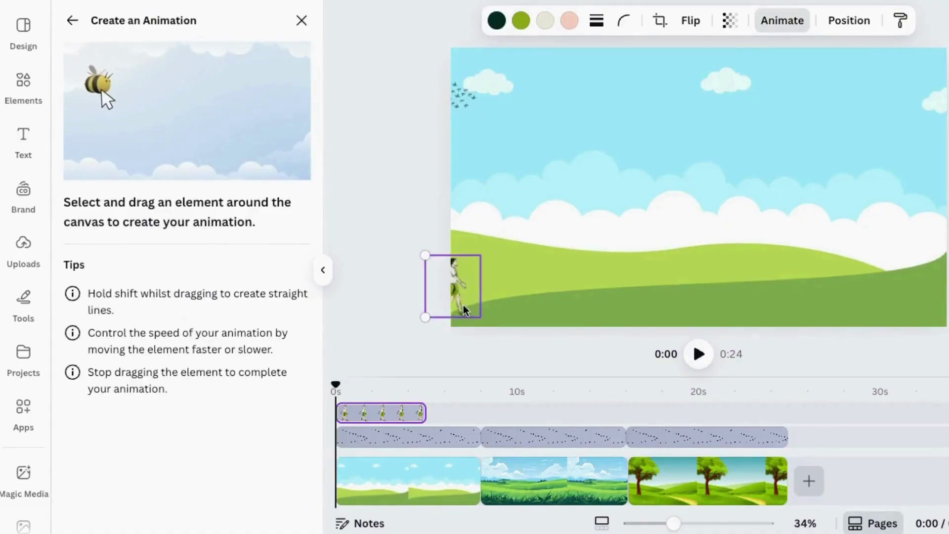
{"action": "left_click_drag", "start_coordinate": [599, 291], "coordinate": [726, 287]}
{"action": "left_click_drag", "start_coordinate": [877, 276], "coordinate": [879, 272]}
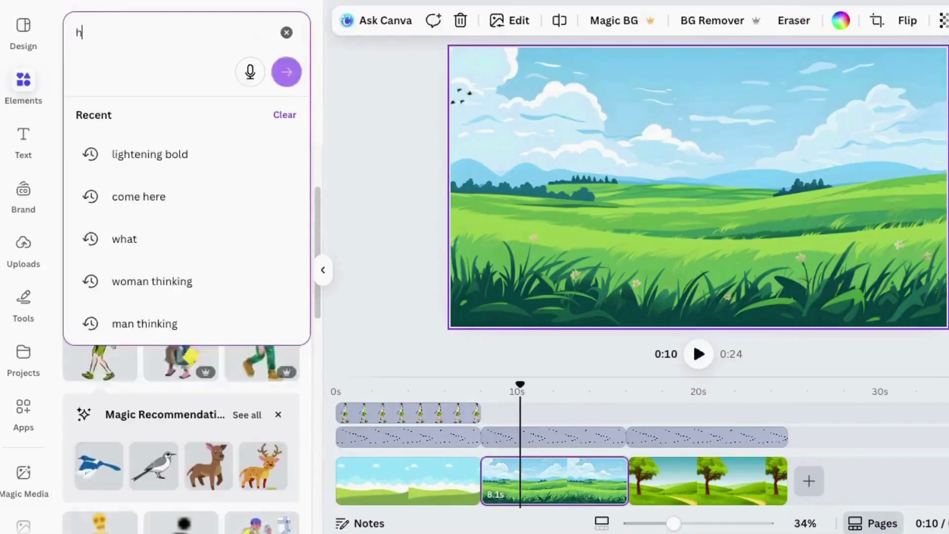
Add the blue helicopter, shrink it, and move it to the meadow page's right edge, nudging the birds higher.
{"action": "type", "text": "elicopter"}
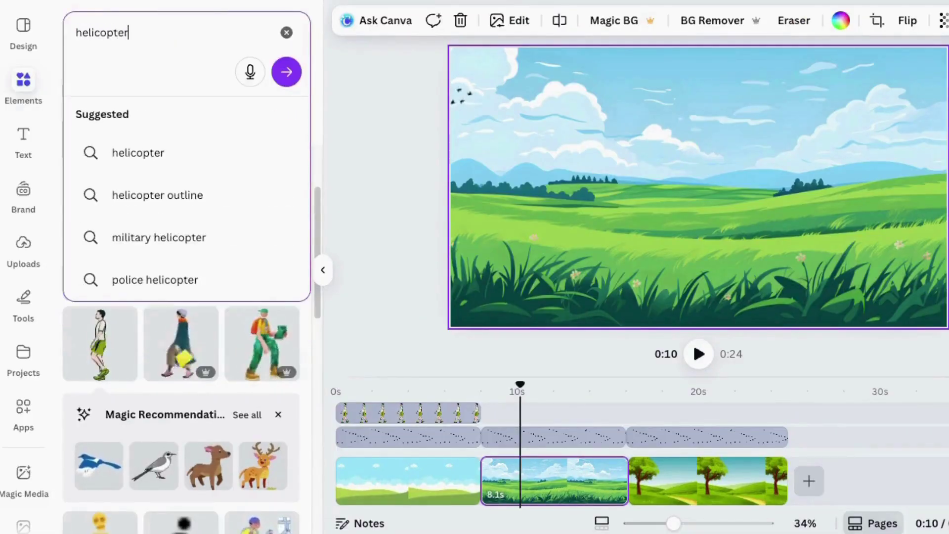
{"action": "key", "text": "Return"}
{"action": "left_click", "coordinate": [94, 239]}
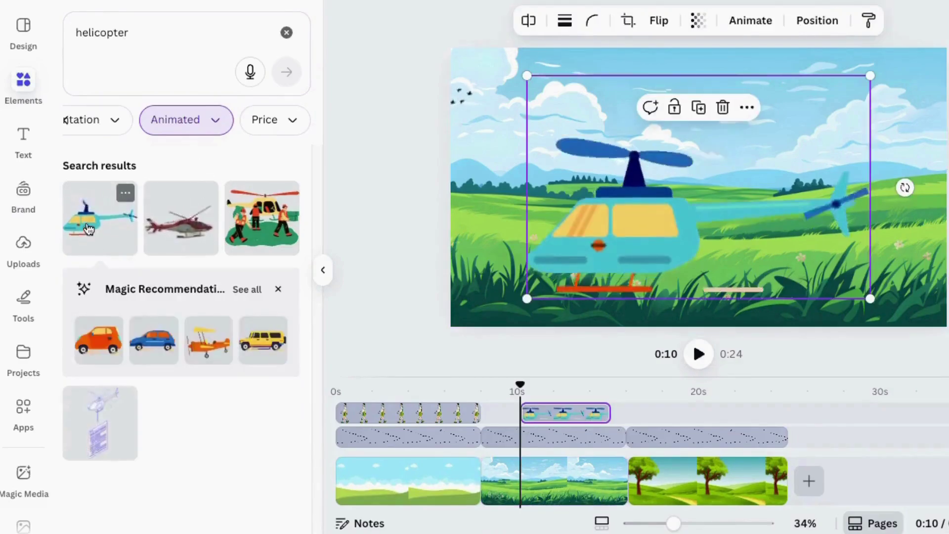
{"action": "left_click_drag", "start_coordinate": [526, 74], "coordinate": [762, 229]}
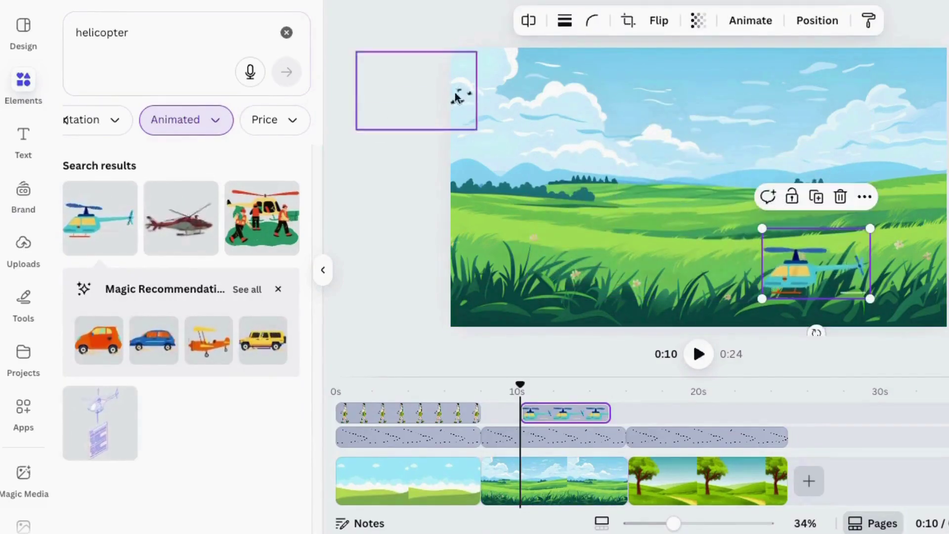
{"action": "left_click_drag", "start_coordinate": [460, 94], "coordinate": [470, 67]}
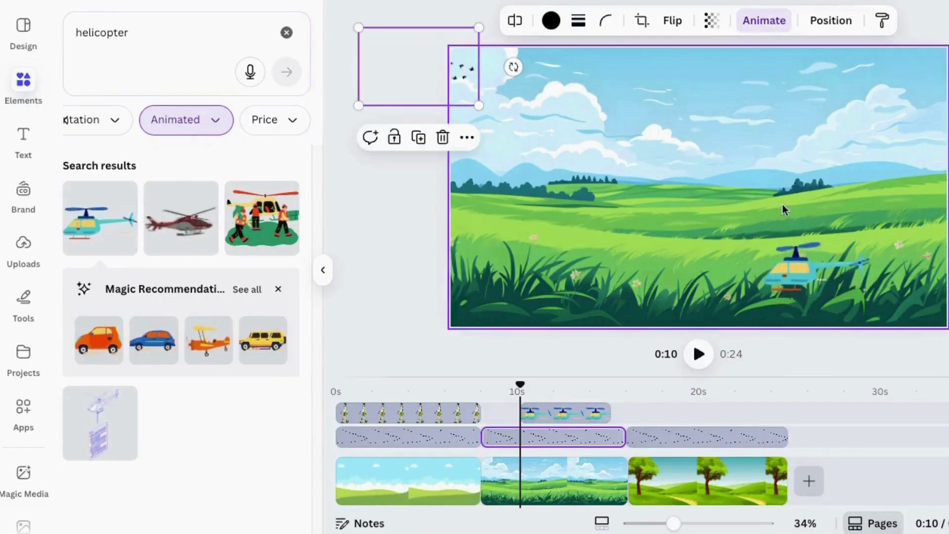
{"action": "left_click", "coordinate": [811, 269]}
{"action": "left_click_drag", "start_coordinate": [811, 270], "coordinate": [948, 176]}
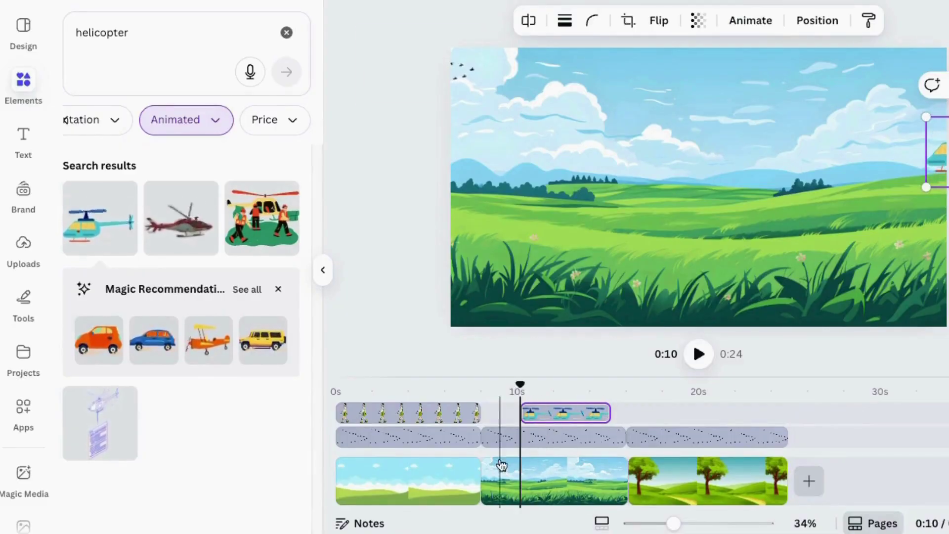
Start the helicopter clip around 0:09 and stretch it to the second page's end.
{"action": "left_click_drag", "start_coordinate": [546, 421], "coordinate": [506, 418]}
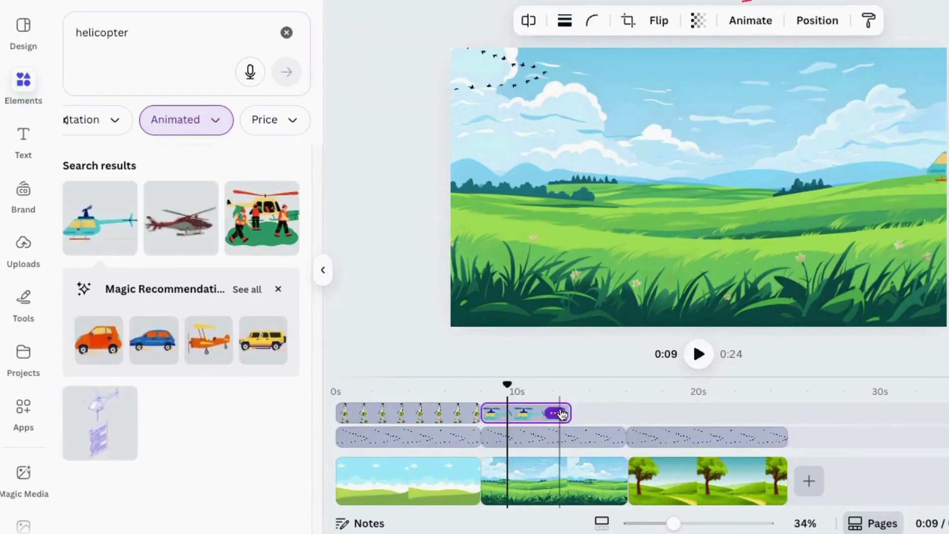
{"action": "left_click_drag", "start_coordinate": [570, 413], "coordinate": [625, 414]}
{"action": "left_click", "coordinate": [856, 250]}
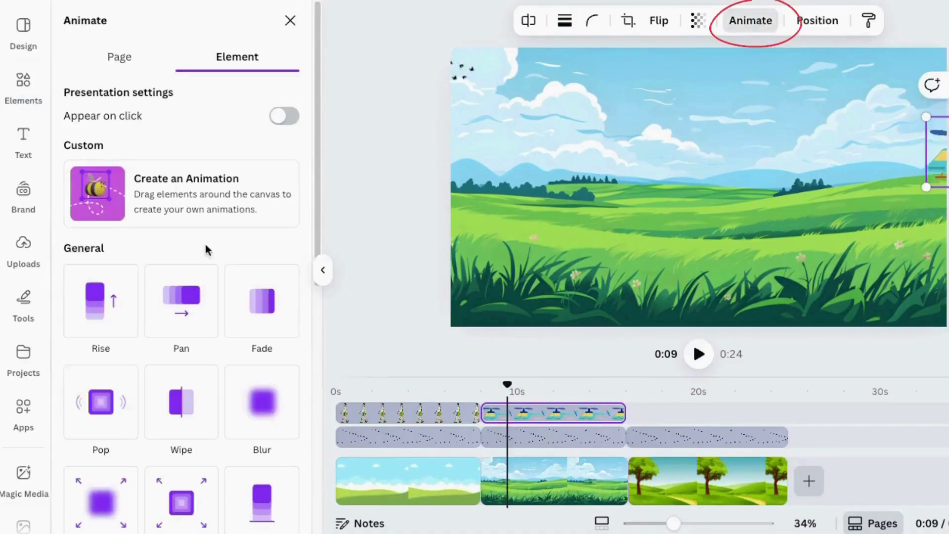
Record a custom path flying the helicopter leftward across the meadow from about 0:08.
{"action": "left_click", "coordinate": [186, 195]}
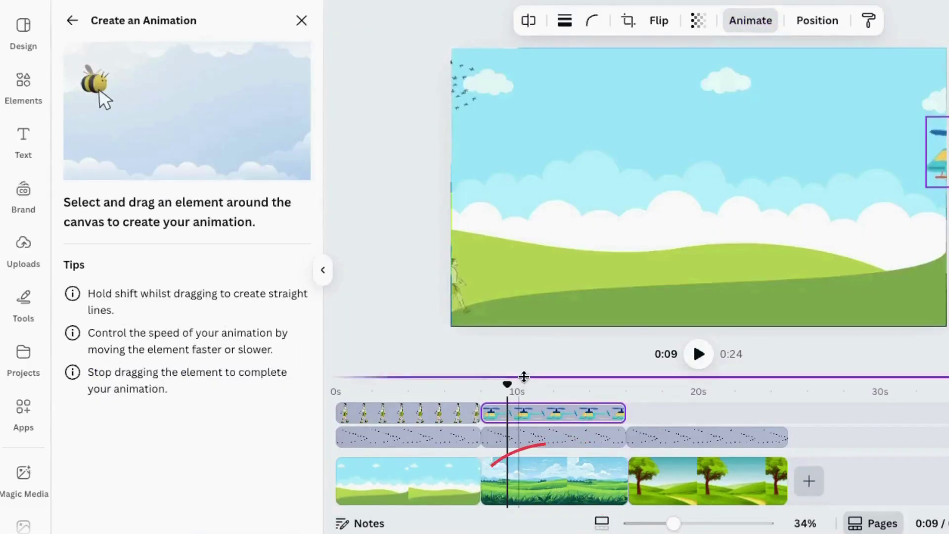
{"action": "left_click", "coordinate": [502, 384]}
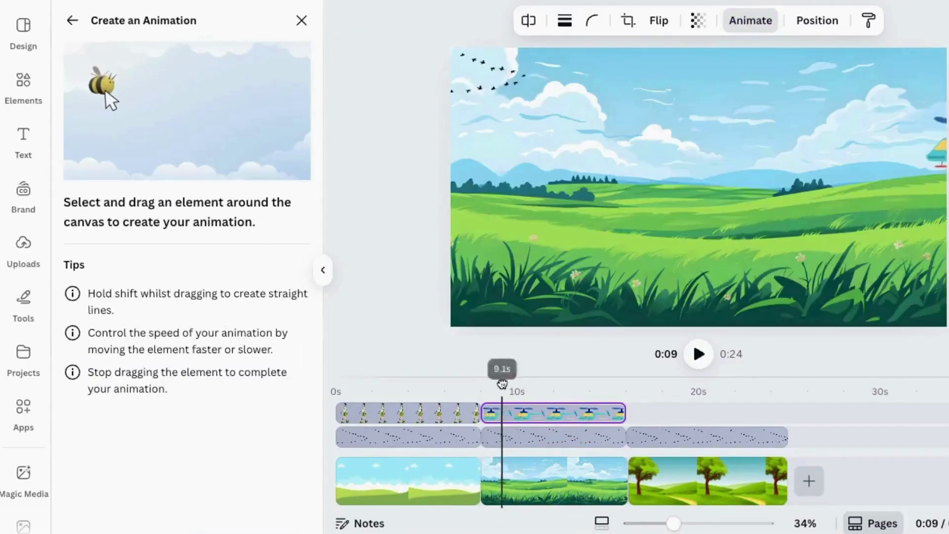
{"action": "left_click_drag", "start_coordinate": [502, 383], "coordinate": [489, 385]}
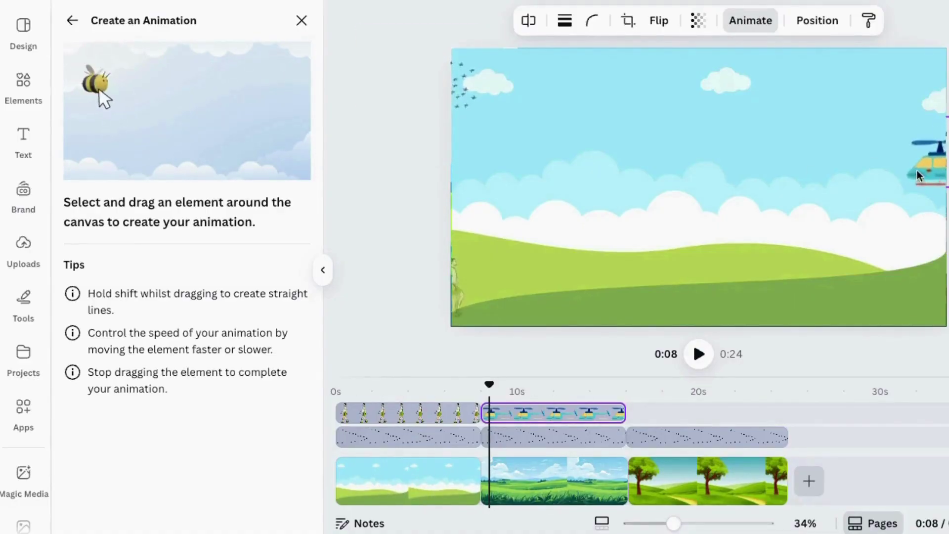
{"action": "mouse_move", "coordinate": [918, 176]}
{"action": "left_mouse_down"}
{"action": "mouse_move", "coordinate": [837, 199]}
{"action": "mouse_move", "coordinate": [764, 201]}
{"action": "mouse_move", "coordinate": [678, 224]}
{"action": "mouse_move", "coordinate": [349, 184]}
{"action": "left_mouse_up"}
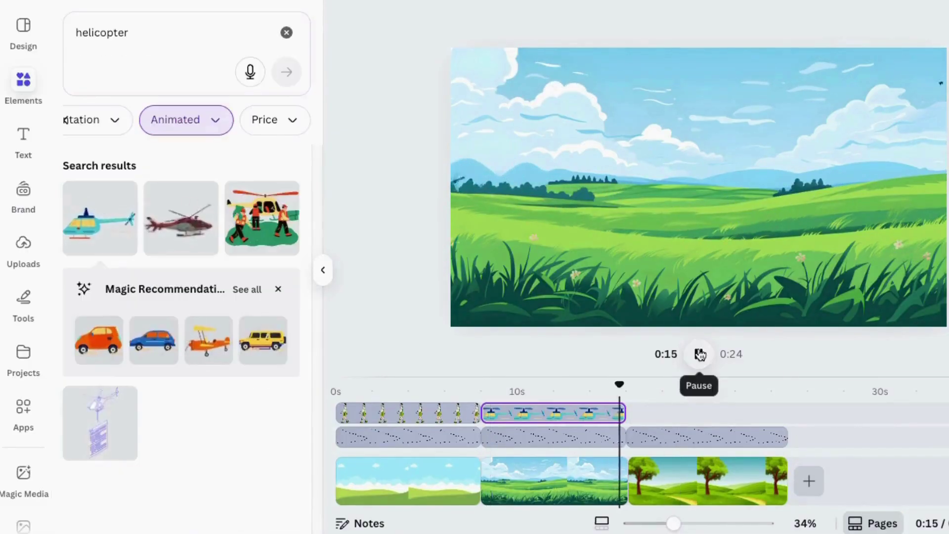
{"action": "left_click", "coordinate": [699, 354]}
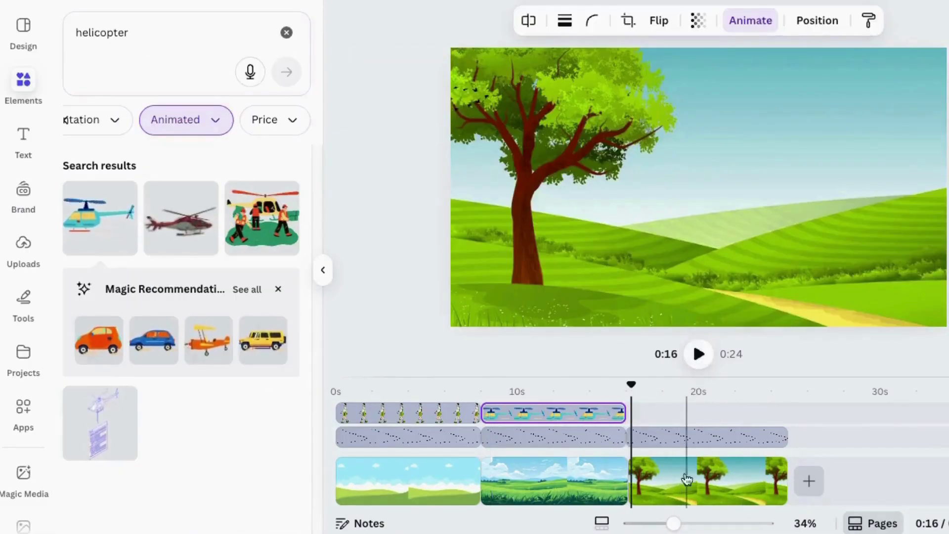
Add the orange biplane to the tree page, shrink it, and move it top-right.
{"action": "left_click", "coordinate": [209, 346]}
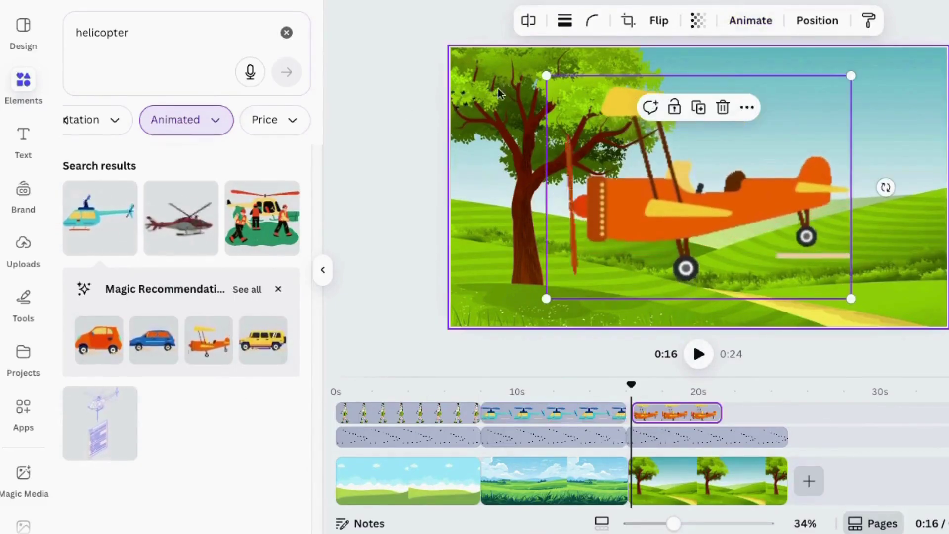
{"action": "left_click_drag", "start_coordinate": [545, 78], "coordinate": [708, 195]}
{"action": "left_click_drag", "start_coordinate": [774, 280], "coordinate": [912, 191]}
Lower the birds on the tree page and push the biplane partly past the right edge.
{"action": "left_click", "coordinate": [715, 440]}
{"action": "left_click_drag", "start_coordinate": [474, 118], "coordinate": [478, 211]}
{"action": "left_click", "coordinate": [885, 174]}
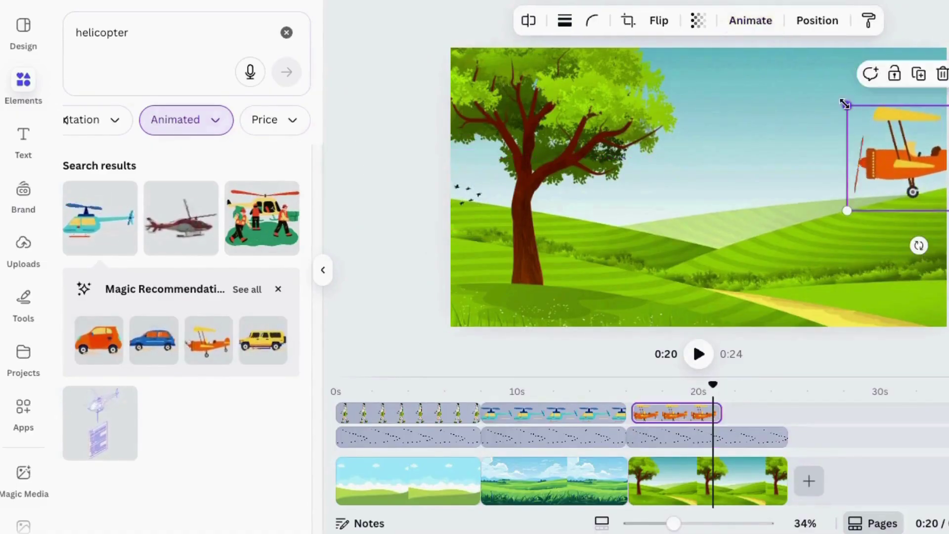
{"action": "left_click_drag", "start_coordinate": [885, 173], "coordinate": [923, 78]}
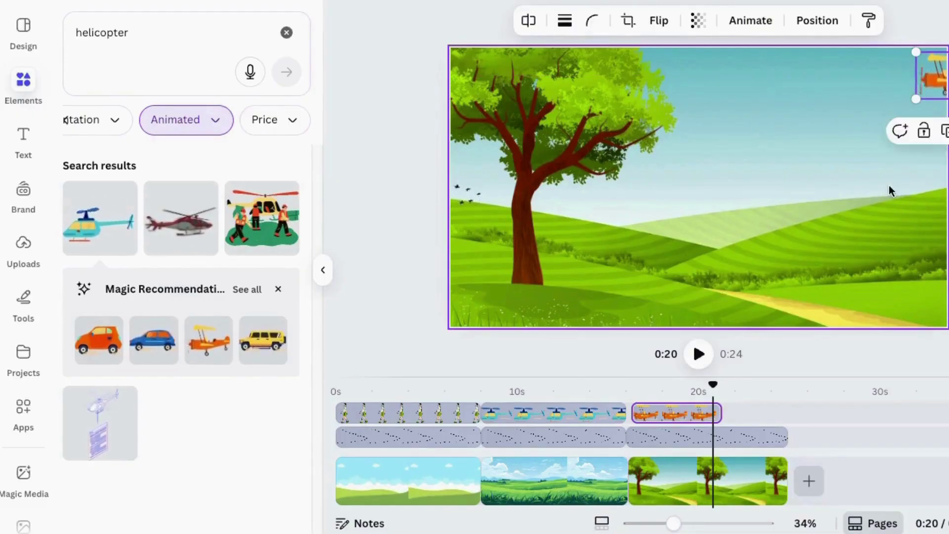
{"action": "left_click", "coordinate": [708, 176]}
Use Magic Grab on the tree scene's background to extract the tree as its own element.
{"action": "left_click", "coordinate": [512, 22]}
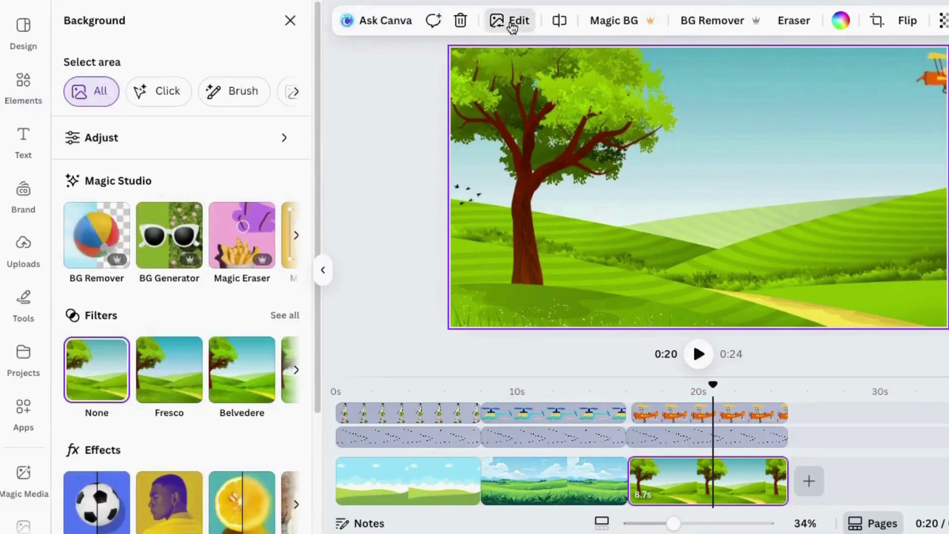
{"action": "left_click", "coordinate": [295, 242]}
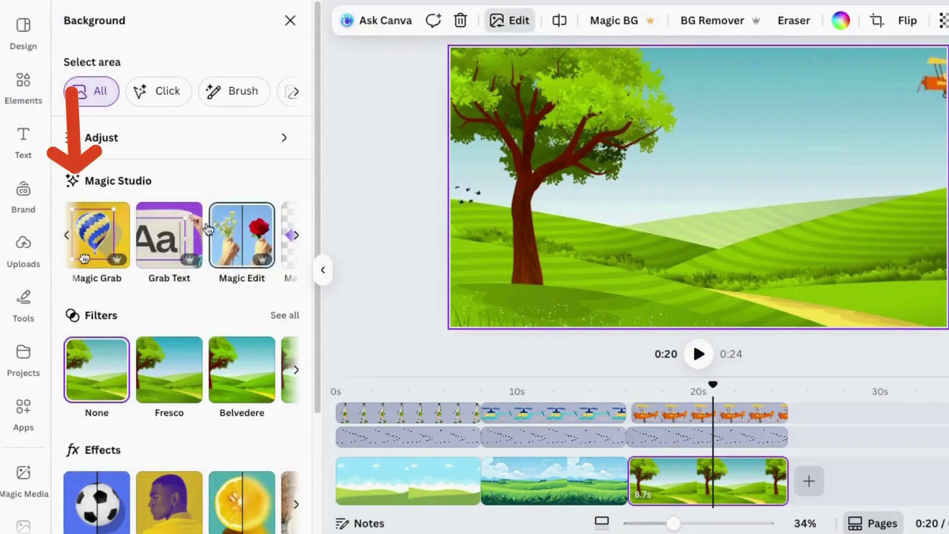
{"action": "left_click", "coordinate": [95, 242]}
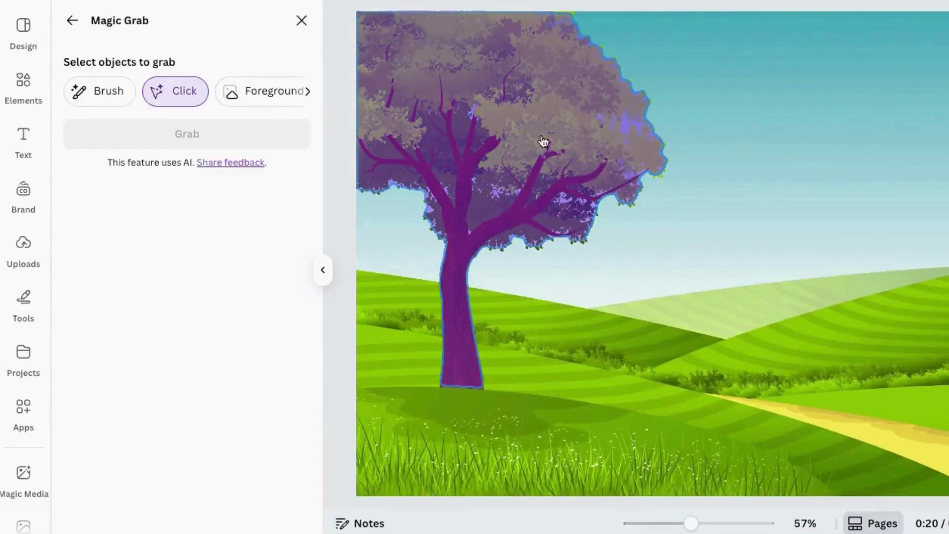
{"action": "left_click", "coordinate": [481, 116]}
{"action": "left_click", "coordinate": [170, 133]}
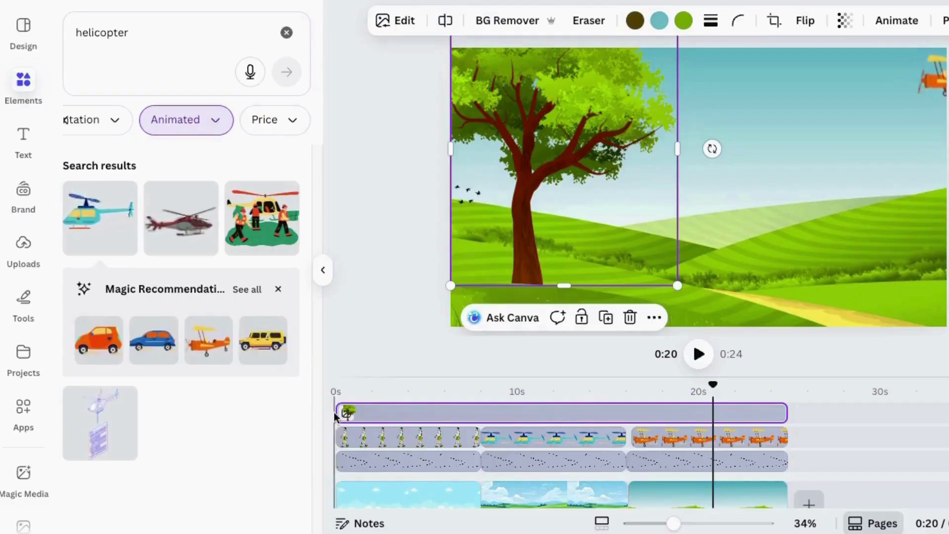
Start the cut-out tree clip at the third scene (about 16s), enlarge the timeline, and open the audio library.
{"action": "left_click_drag", "start_coordinate": [338, 418], "coordinate": [628, 435]}
{"action": "left_click", "coordinate": [644, 436]}
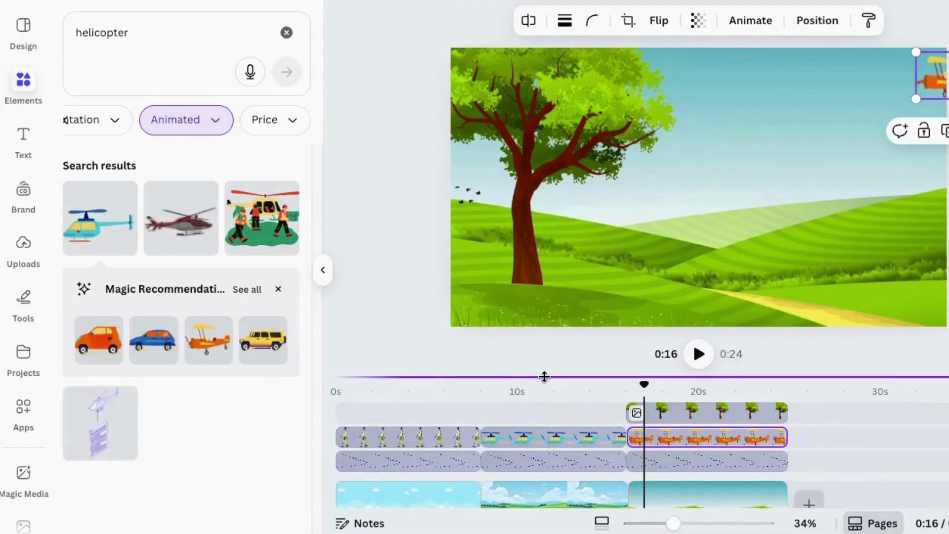
{"action": "left_click_drag", "start_coordinate": [544, 377], "coordinate": [521, 252]}
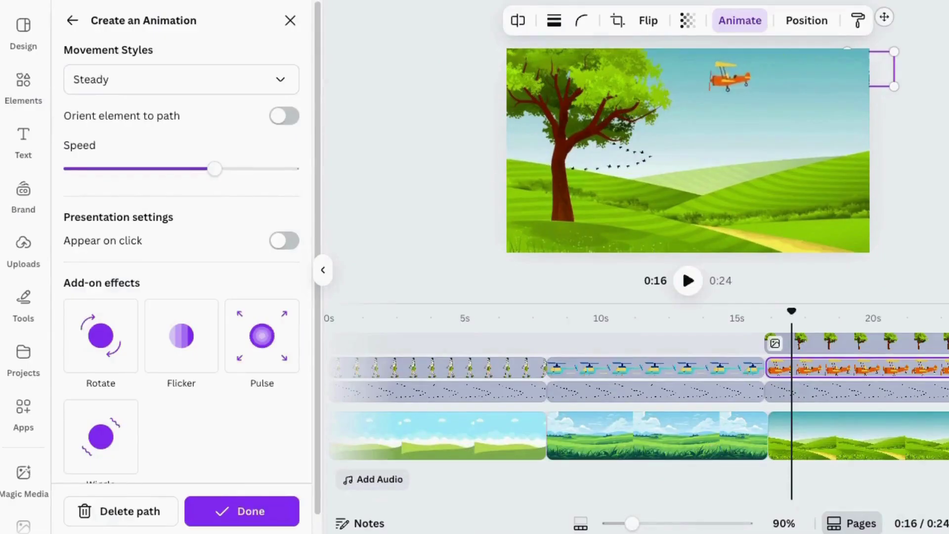
{"action": "left_click", "coordinate": [216, 510]}
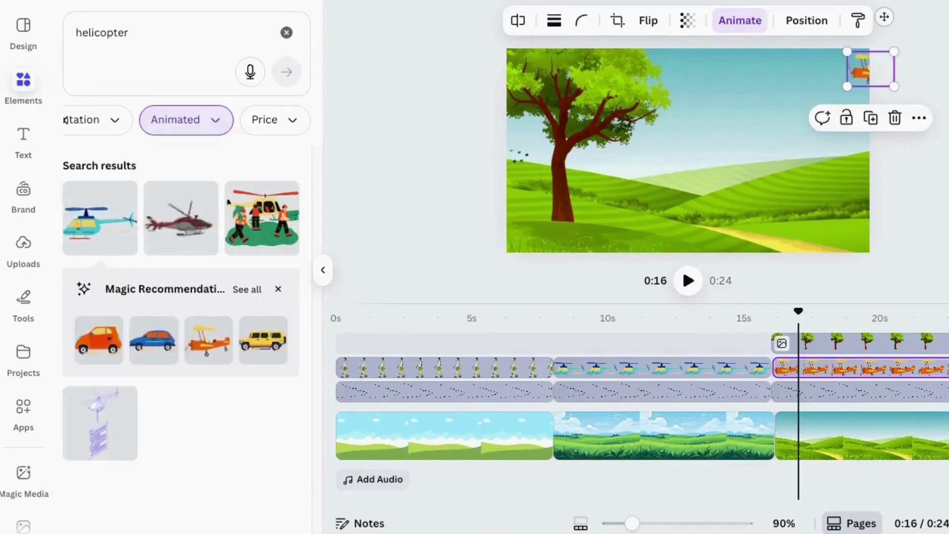
{"action": "left_click", "coordinate": [372, 479]}
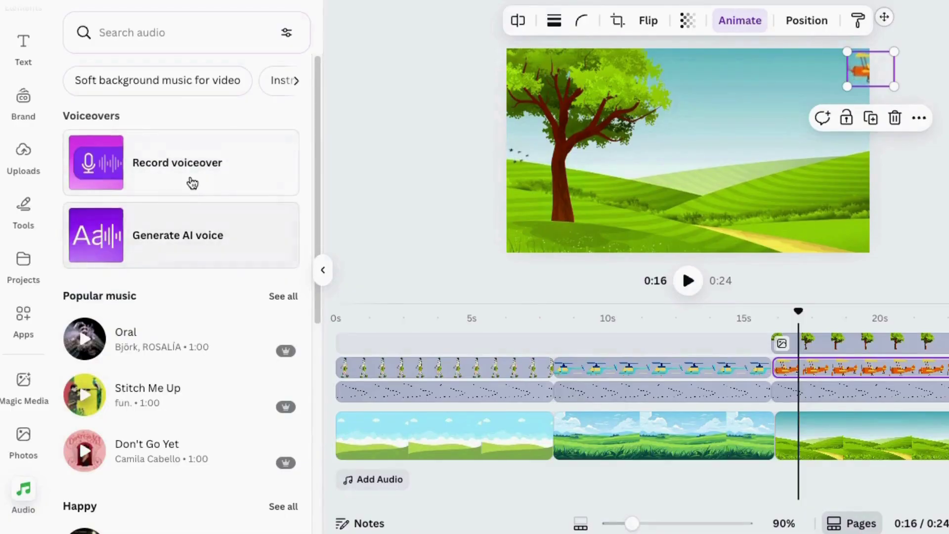
Rewind to 0:00 and scroll the Audio panel down toward the Trailer section's Path To The Wild (Instrumental).
{"action": "left_click_drag", "start_coordinate": [792, 305], "coordinate": [336, 302]}
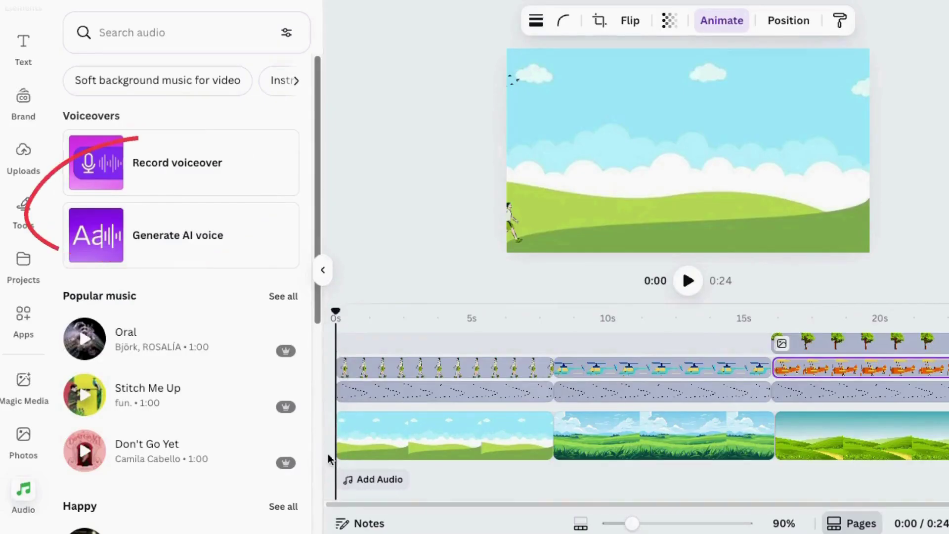
{"action": "scroll", "coordinate": [172, 411], "scroll_direction": "down", "scroll_amount": 4}
{"action": "scroll", "coordinate": [172, 411], "scroll_direction": "down", "scroll_amount": 20}
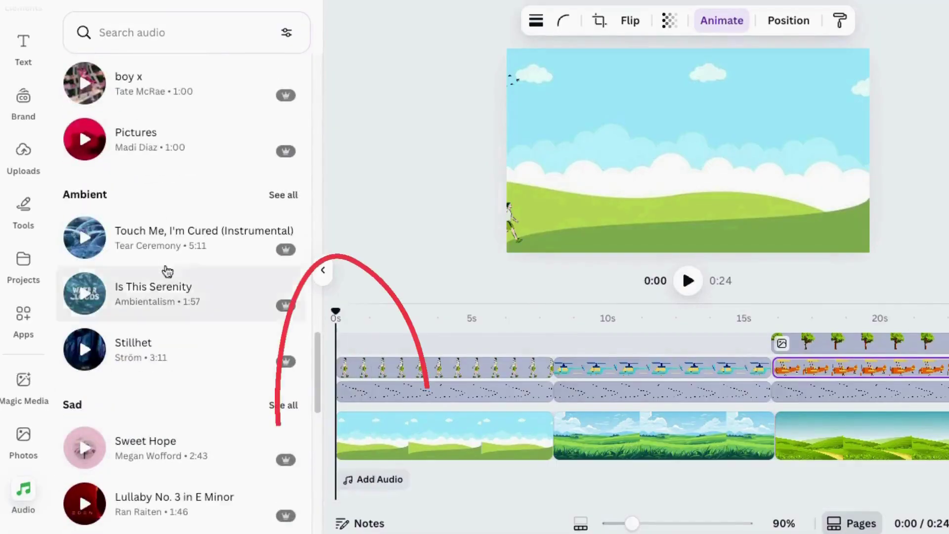
{"action": "scroll", "coordinate": [159, 459], "scroll_direction": "down", "scroll_amount": 7}
{"action": "scroll", "coordinate": [160, 460], "scroll_direction": "down", "scroll_amount": 5}
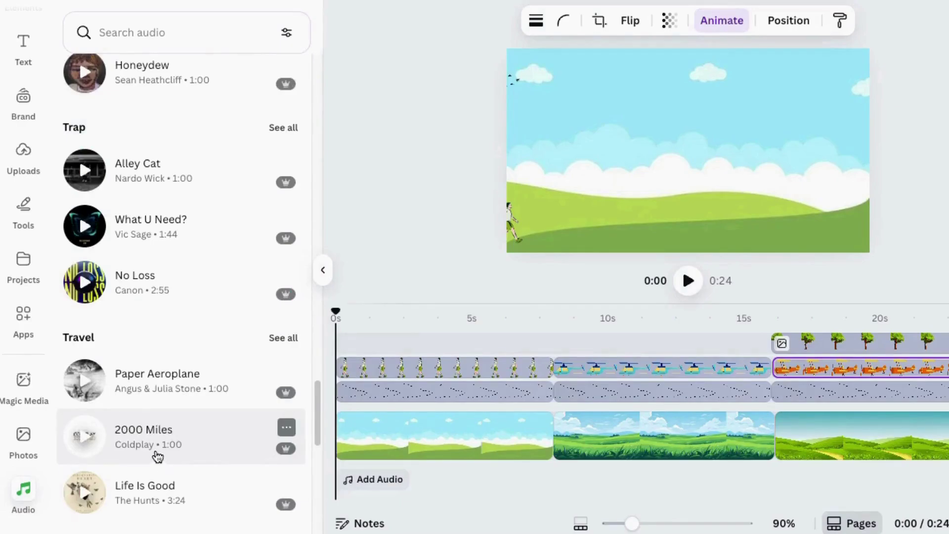
{"action": "scroll", "coordinate": [158, 456], "scroll_direction": "down", "scroll_amount": 6}
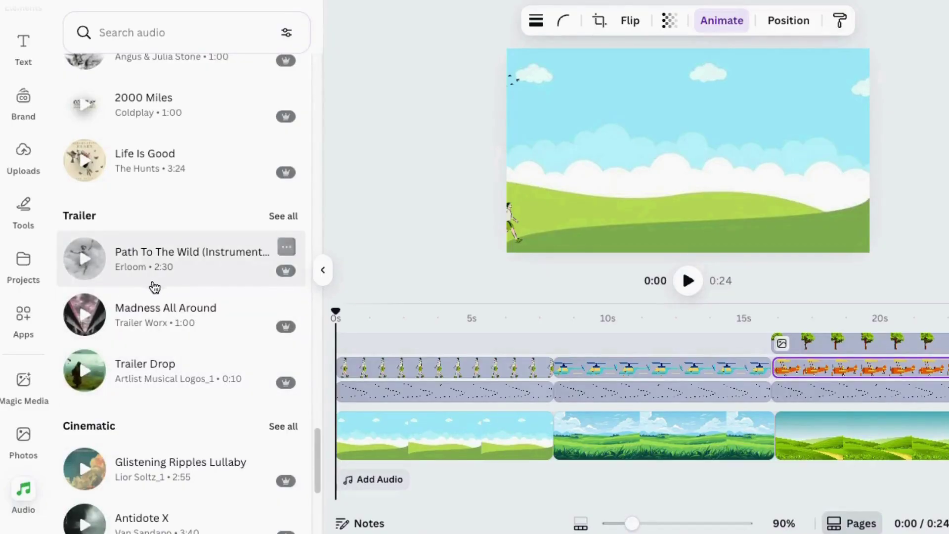
Add 2000 Miles from Travel as a second music track and preview it.
{"action": "left_click", "coordinate": [137, 263]}
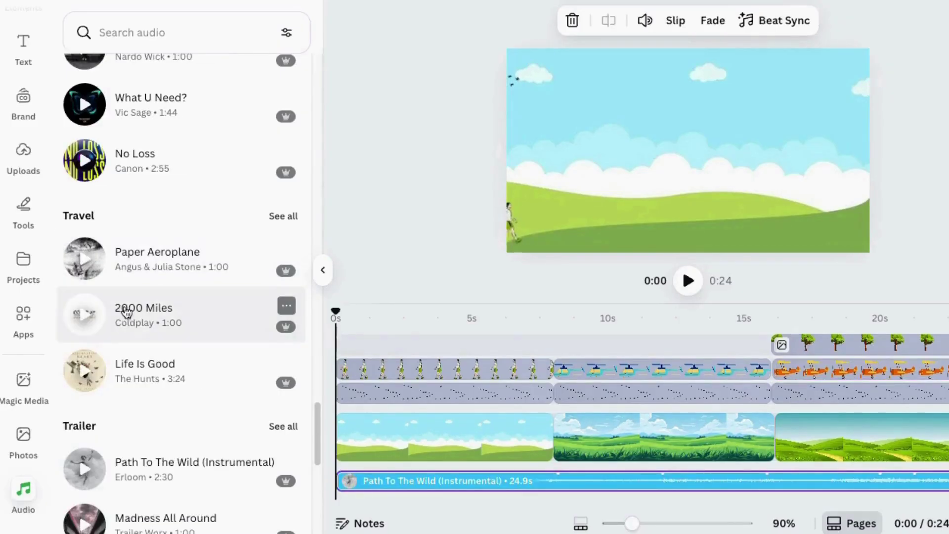
{"action": "left_click", "coordinate": [152, 303]}
{"action": "left_click_drag", "start_coordinate": [151, 303], "coordinate": [364, 457]}
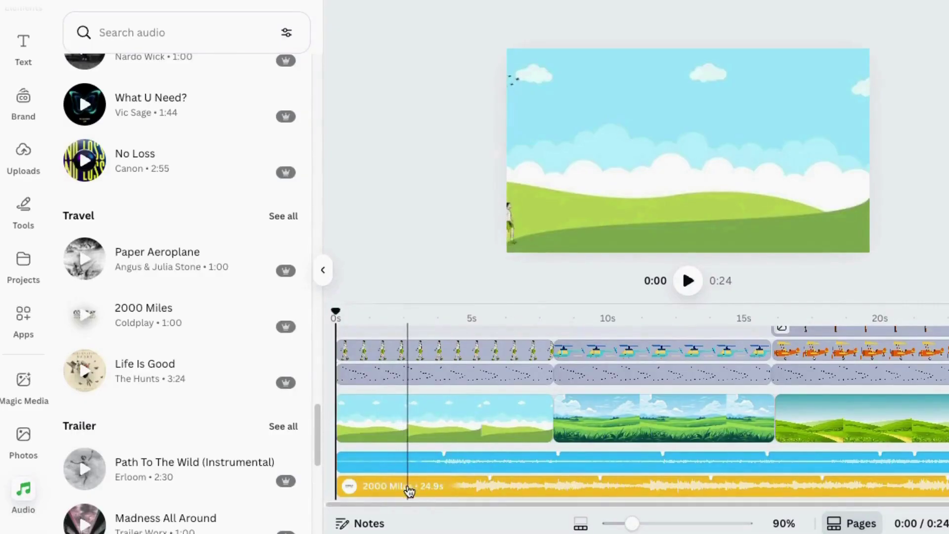
{"action": "left_click", "coordinate": [688, 282]}
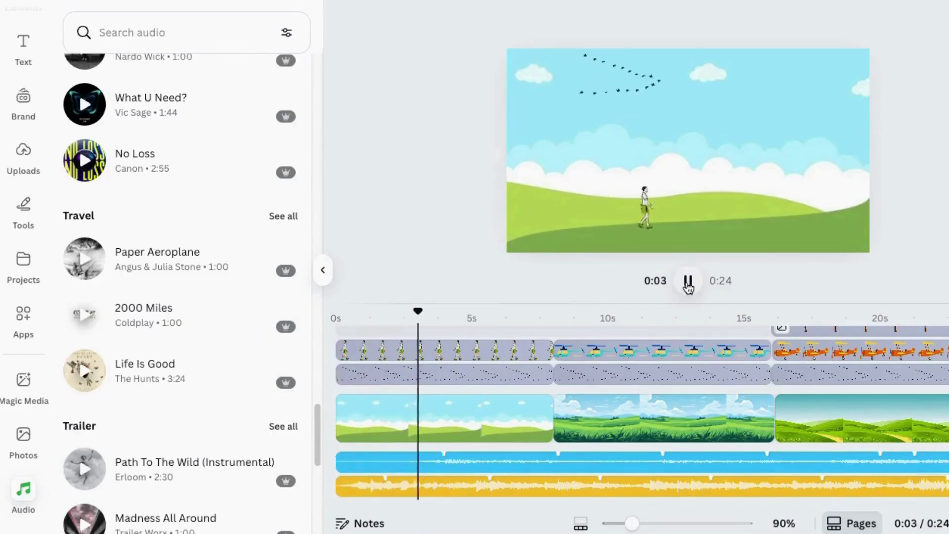
{"action": "left_click", "coordinate": [688, 282]}
Try fade settings on the 2000 Miles track, then reset fade in and fade out to 0.
{"action": "left_click", "coordinate": [406, 486]}
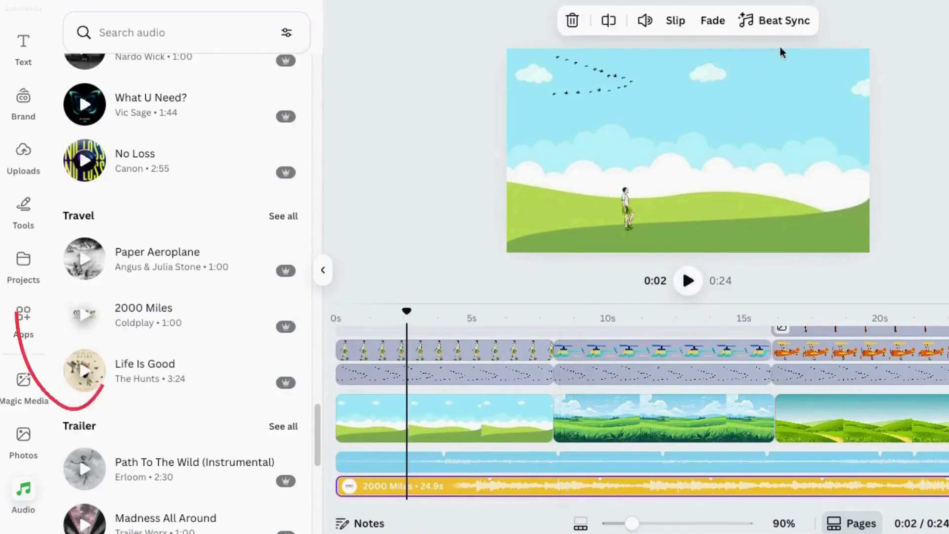
{"action": "left_click", "coordinate": [712, 21]}
{"action": "left_click_drag", "start_coordinate": [597, 83], "coordinate": [765, 82]}
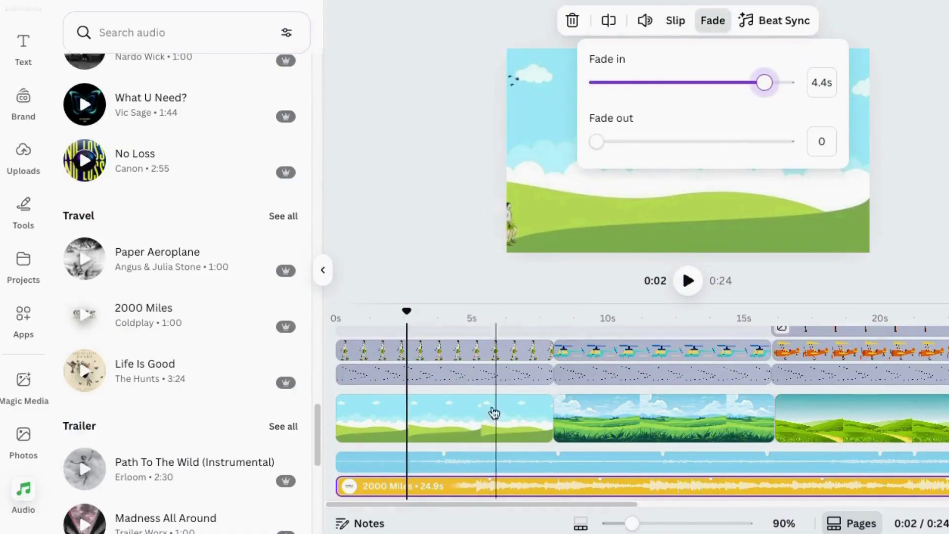
{"action": "left_click", "coordinate": [374, 494]}
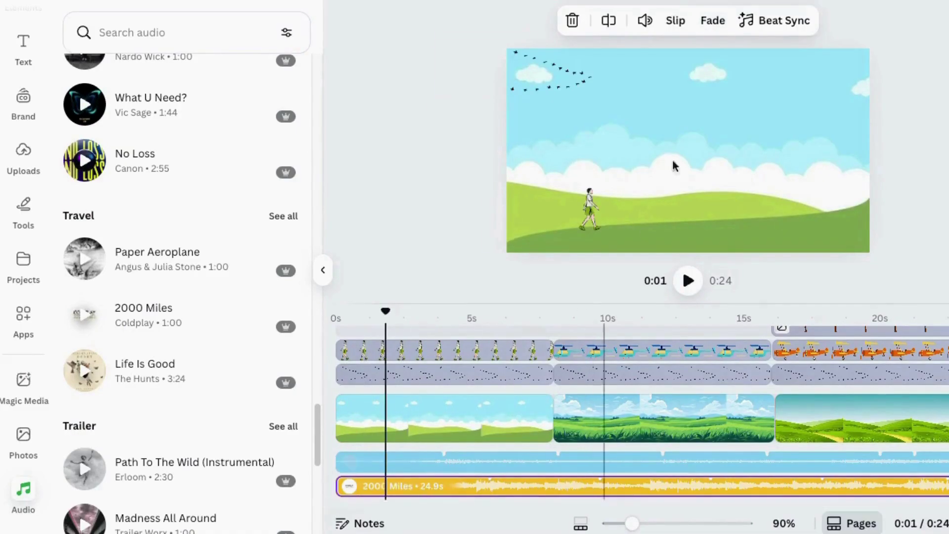
{"action": "left_click", "coordinate": [713, 22]}
{"action": "left_click_drag", "start_coordinate": [596, 142], "coordinate": [474, 168]}
{"action": "left_click_drag", "start_coordinate": [764, 82], "coordinate": [520, 86]}
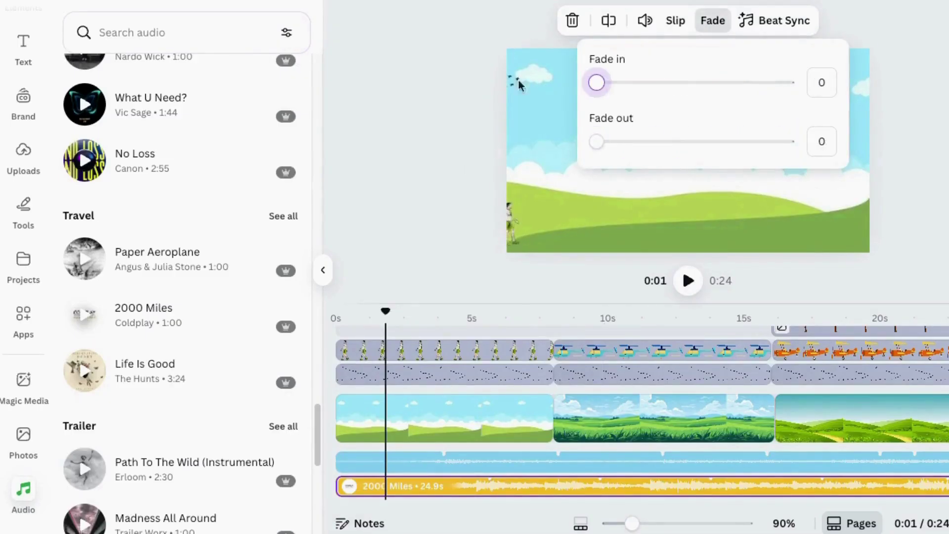
Slip 2000 Miles so the song starts about 6.9 seconds later.
{"action": "left_click", "coordinate": [499, 488]}
{"action": "left_click_drag", "start_coordinate": [642, 488], "coordinate": [715, 486]}
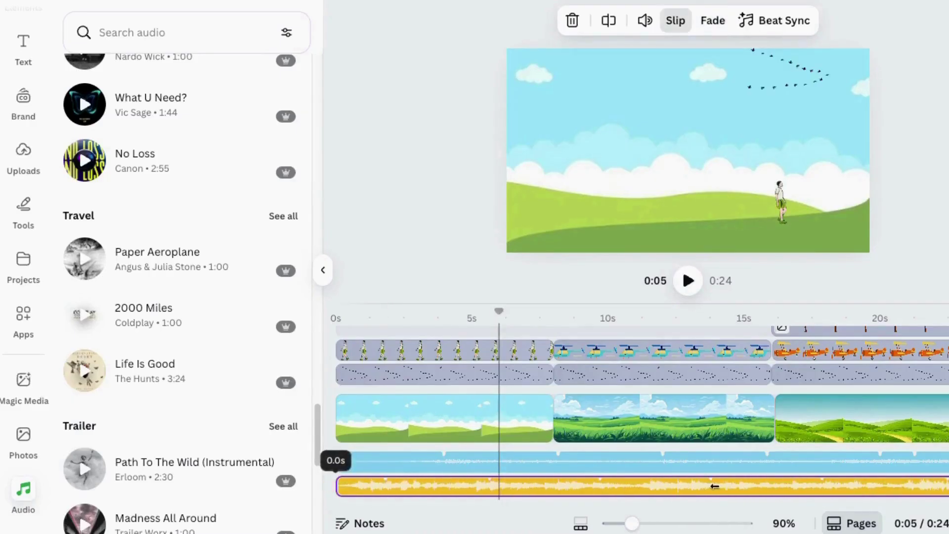
{"action": "left_click_drag", "start_coordinate": [636, 488], "coordinate": [879, 486]}
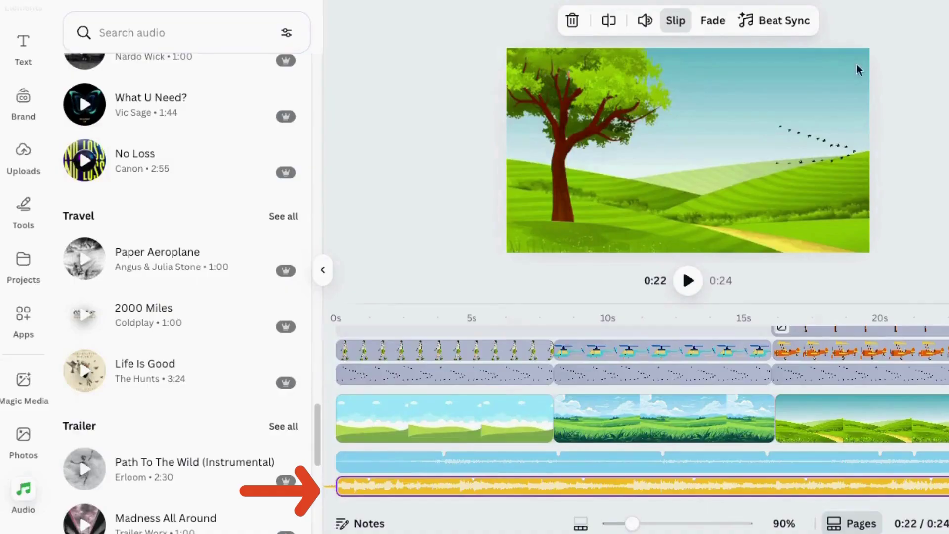
Give the 2000 Miles track a 2.0-second fade out.
{"action": "left_click", "coordinate": [712, 24]}
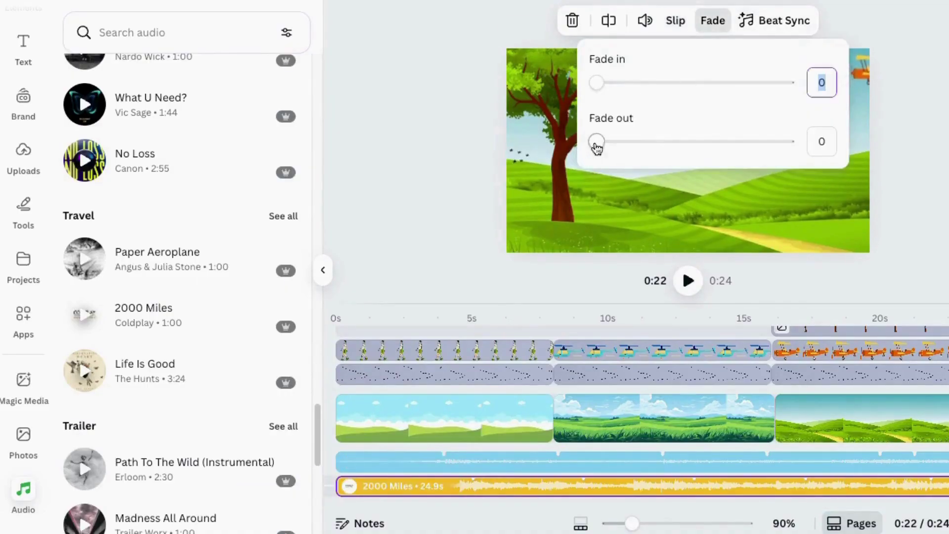
{"action": "left_click_drag", "start_coordinate": [597, 143], "coordinate": [670, 154]}
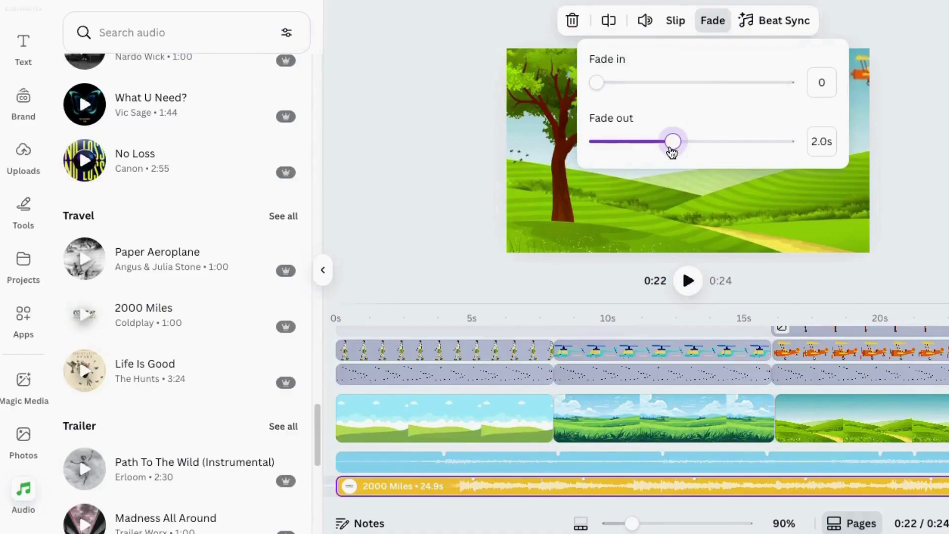
{"action": "left_click", "coordinate": [643, 417]}
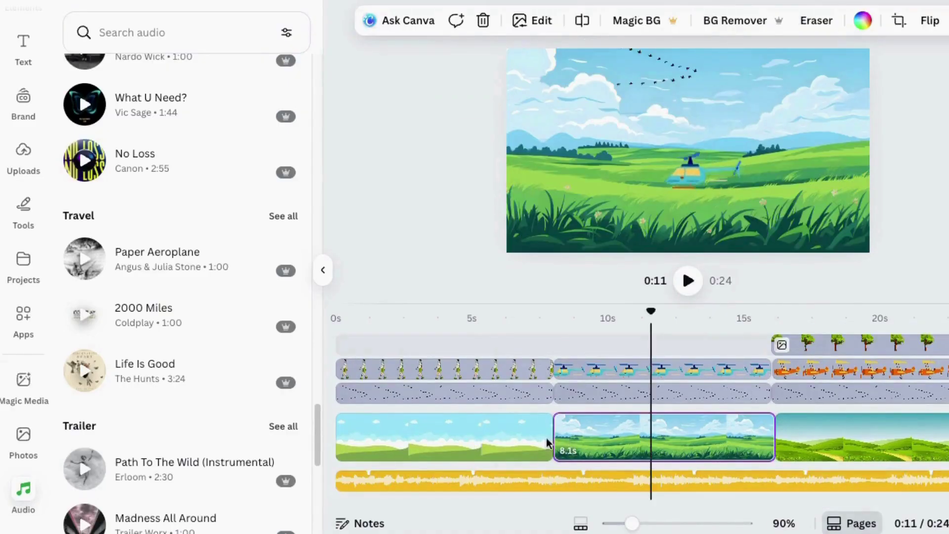
Add a Circle Wipe transition between the first two scenes.
{"action": "mouse_move", "coordinate": [549, 440]}
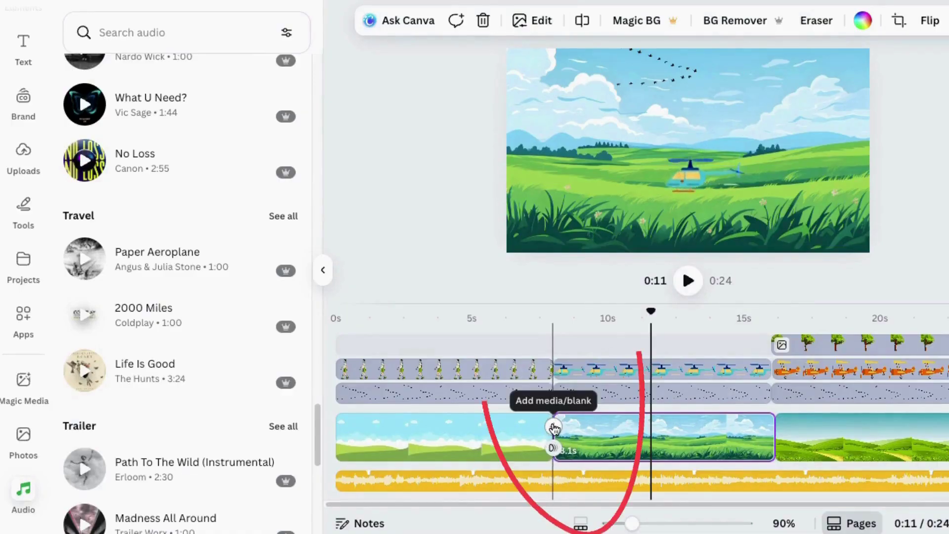
{"action": "left_click", "coordinate": [554, 427]}
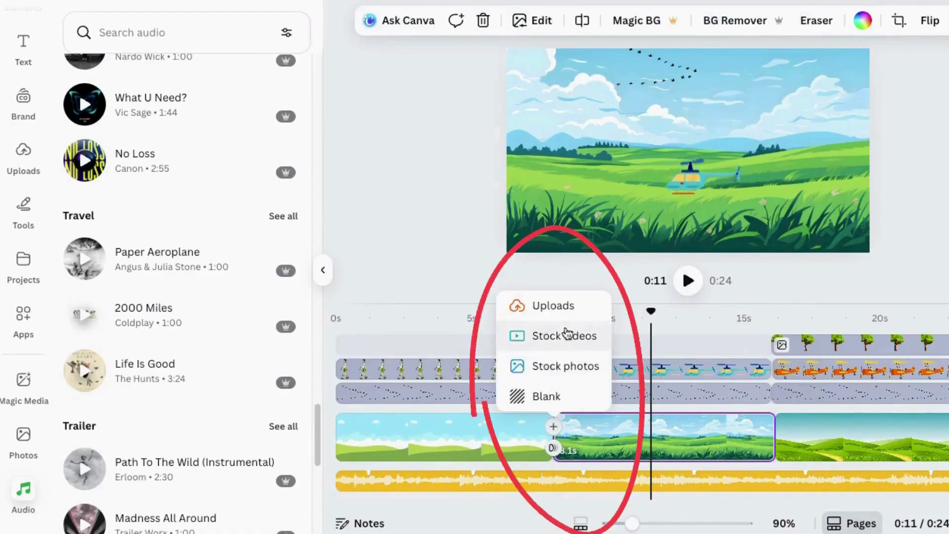
{"action": "left_click", "coordinate": [552, 447]}
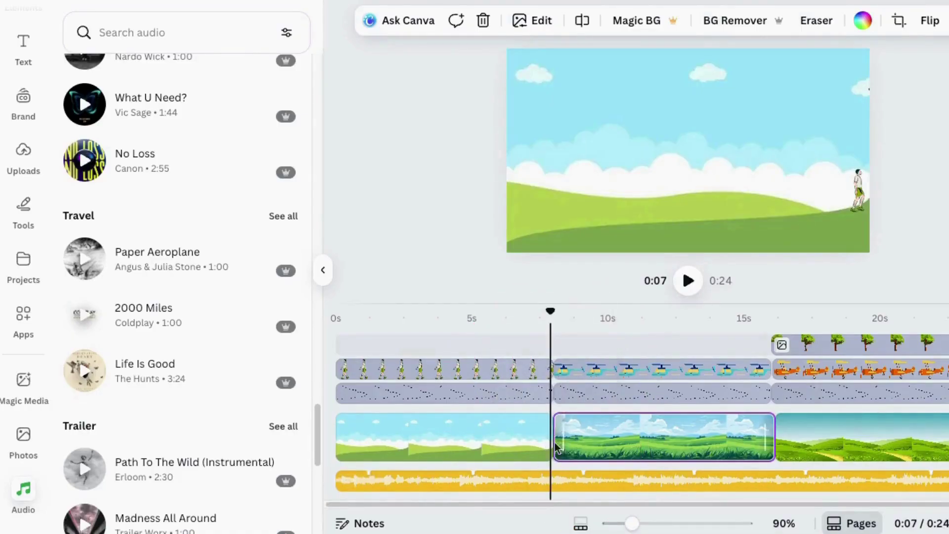
{"action": "left_click", "coordinate": [552, 448]}
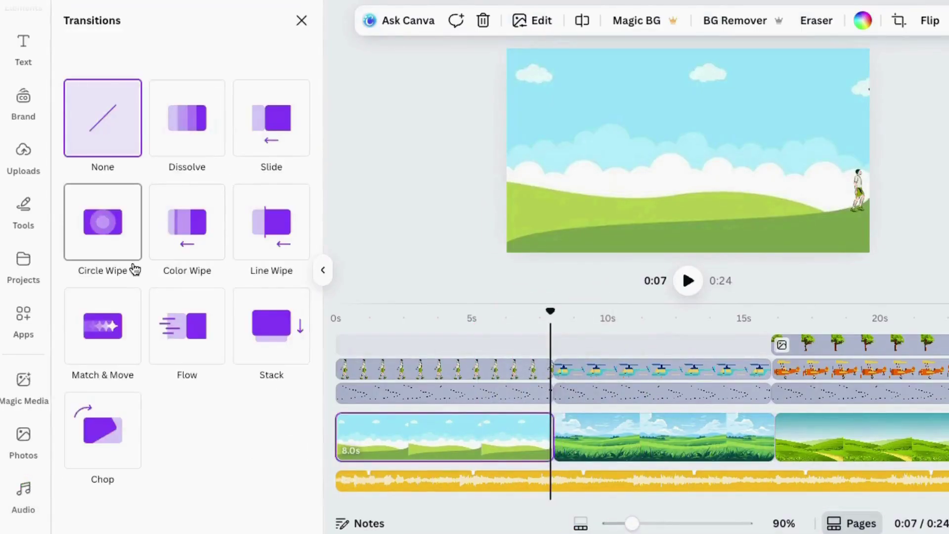
{"action": "left_click", "coordinate": [110, 229]}
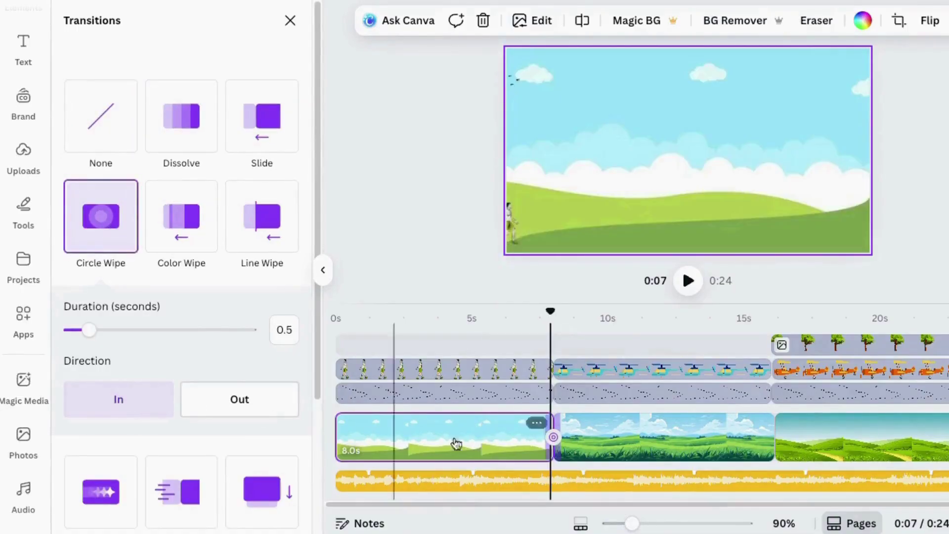
Add a Dissolve between the second and third scenes and preview the transitions.
{"action": "left_click", "coordinate": [775, 446]}
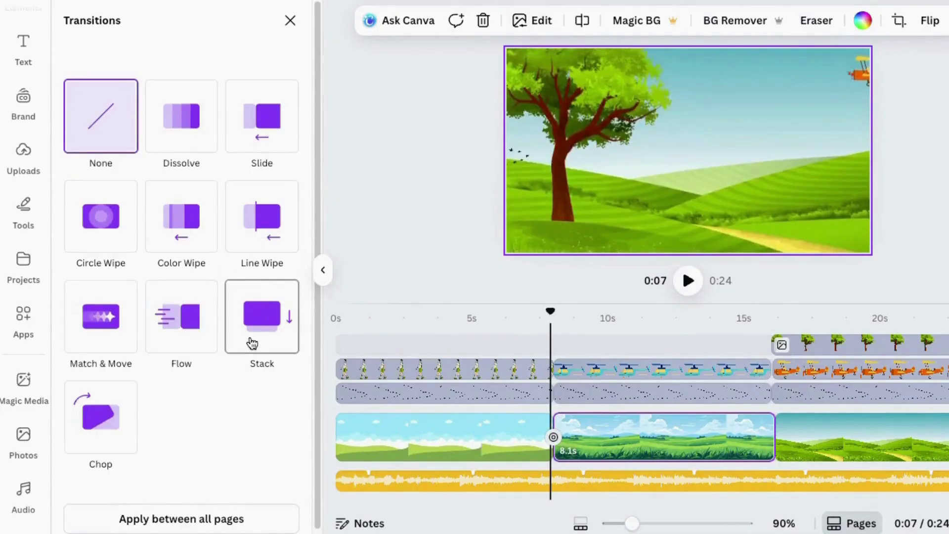
{"action": "left_click", "coordinate": [186, 134]}
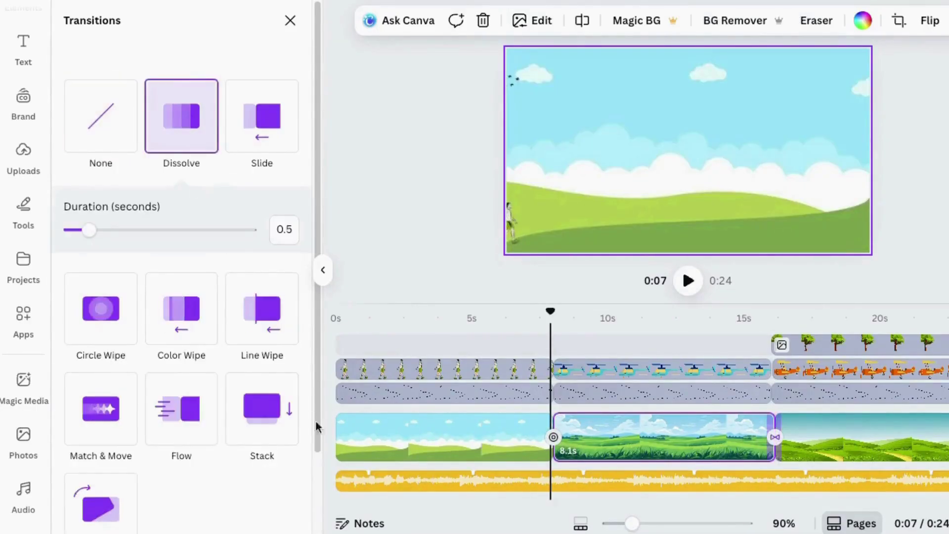
{"action": "left_click", "coordinate": [101, 309]}
{"action": "left_click", "coordinate": [688, 281]}
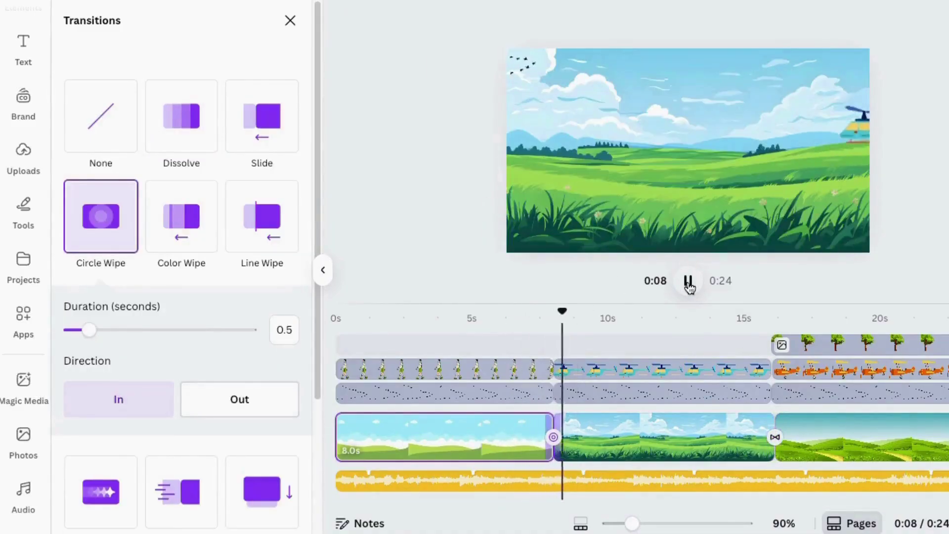